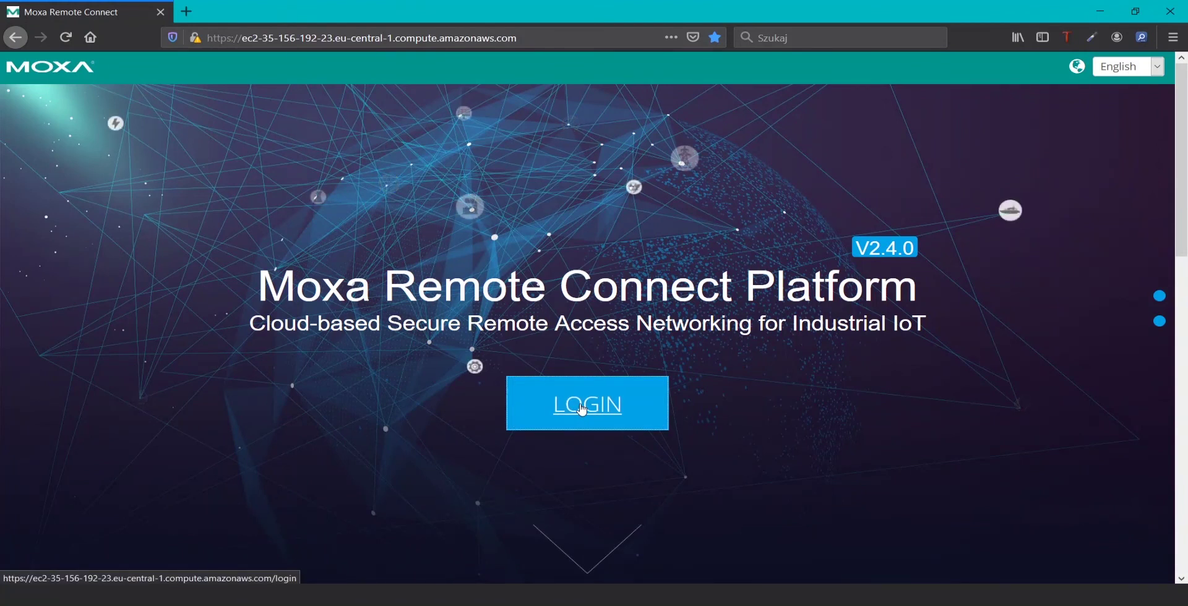
Sign in with the saved credentials and go to Gateway Management for the Elmark group
{"action": "left_click", "coordinate": [584, 408]}
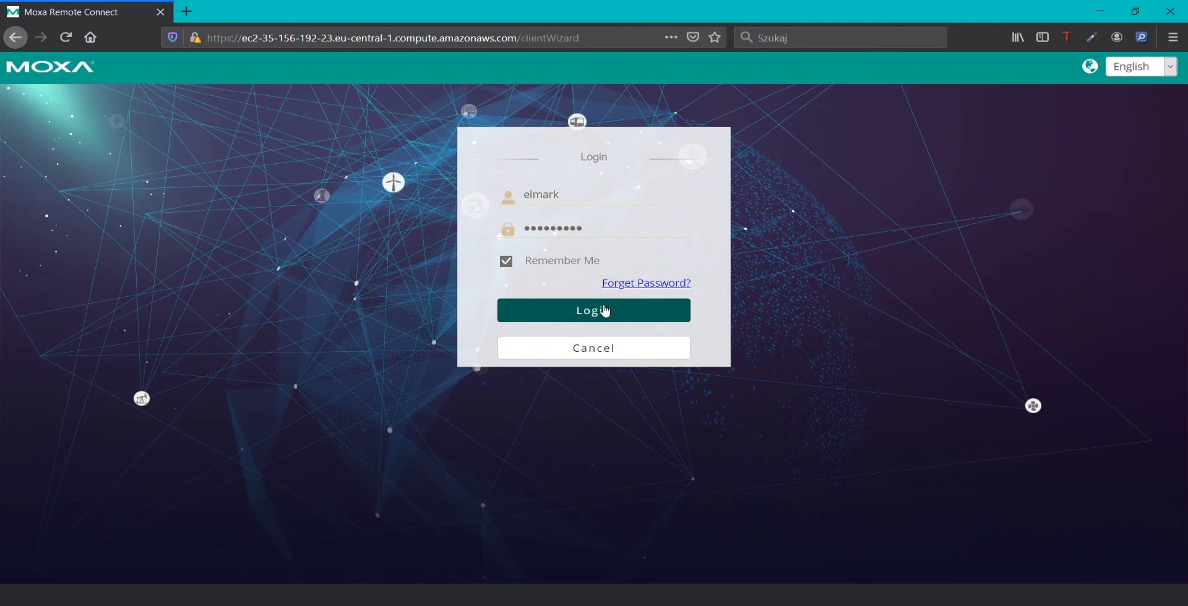
{"action": "left_click", "coordinate": [606, 311]}
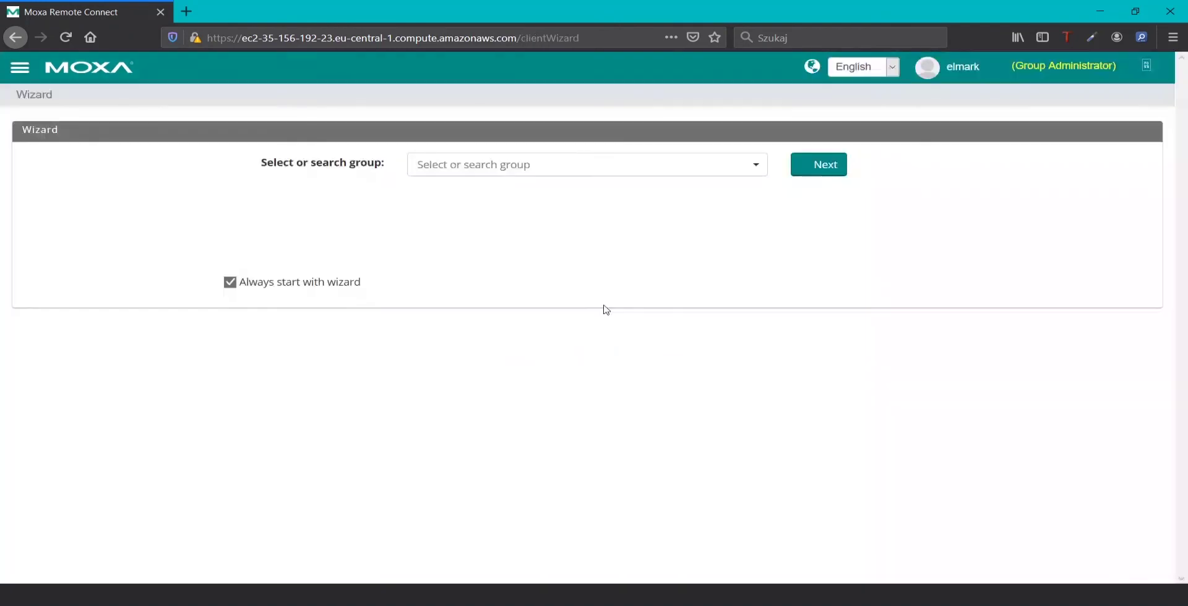
{"action": "left_click", "coordinate": [20, 69]}
{"action": "left_click", "coordinate": [94, 155]}
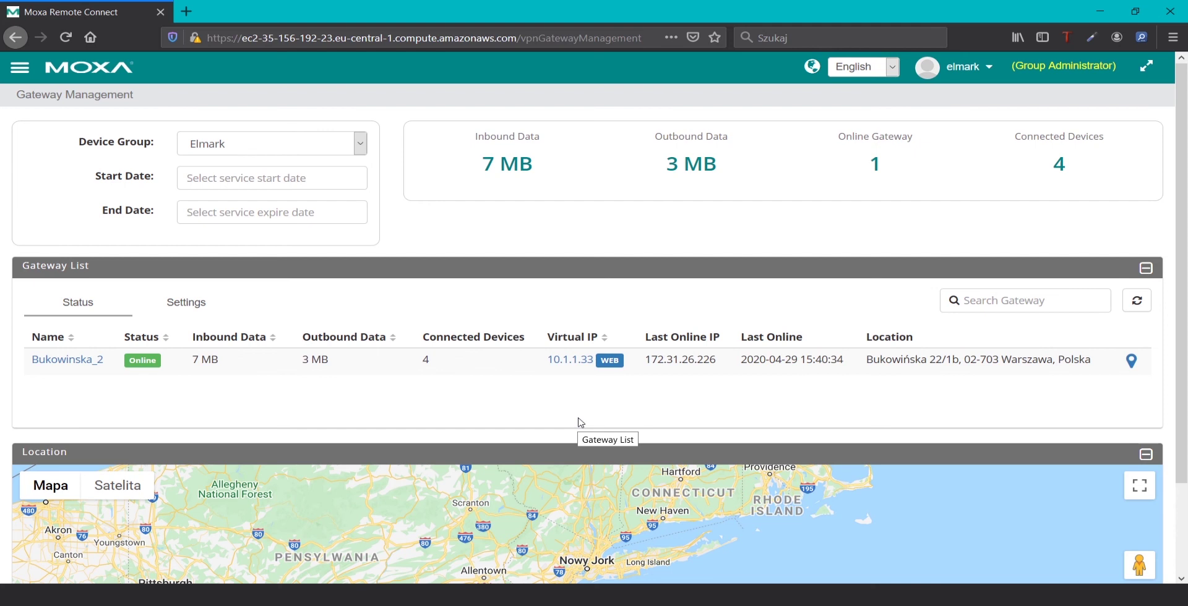
Start adding a new gateway from the Settings view and name it 'Testowa'
{"action": "left_click", "coordinate": [192, 305]}
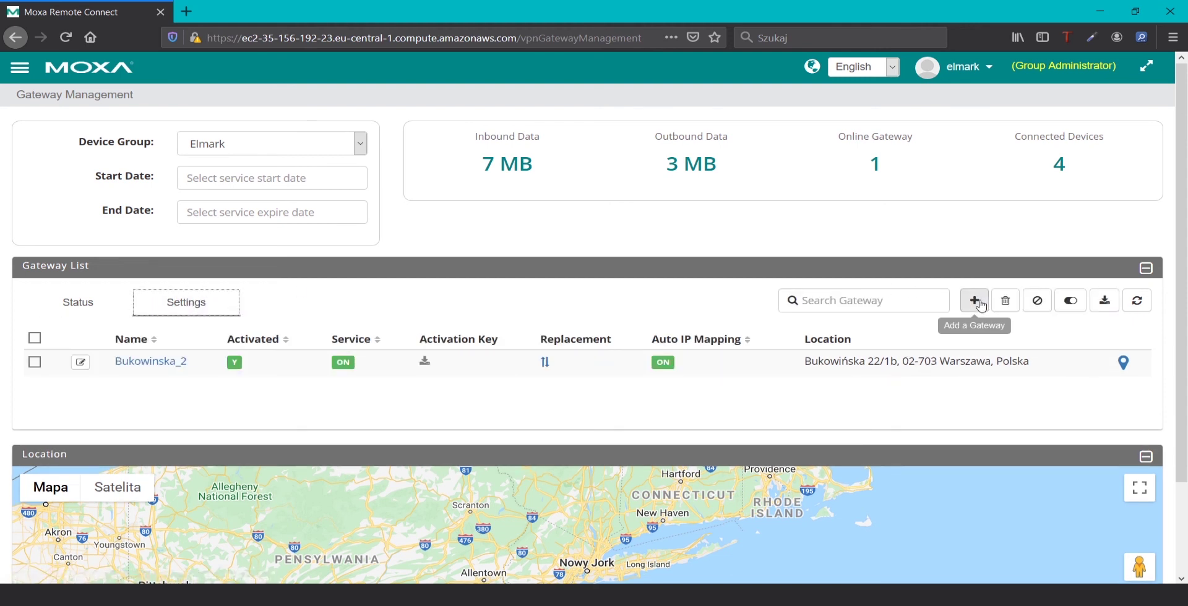
{"action": "left_click", "coordinate": [975, 301]}
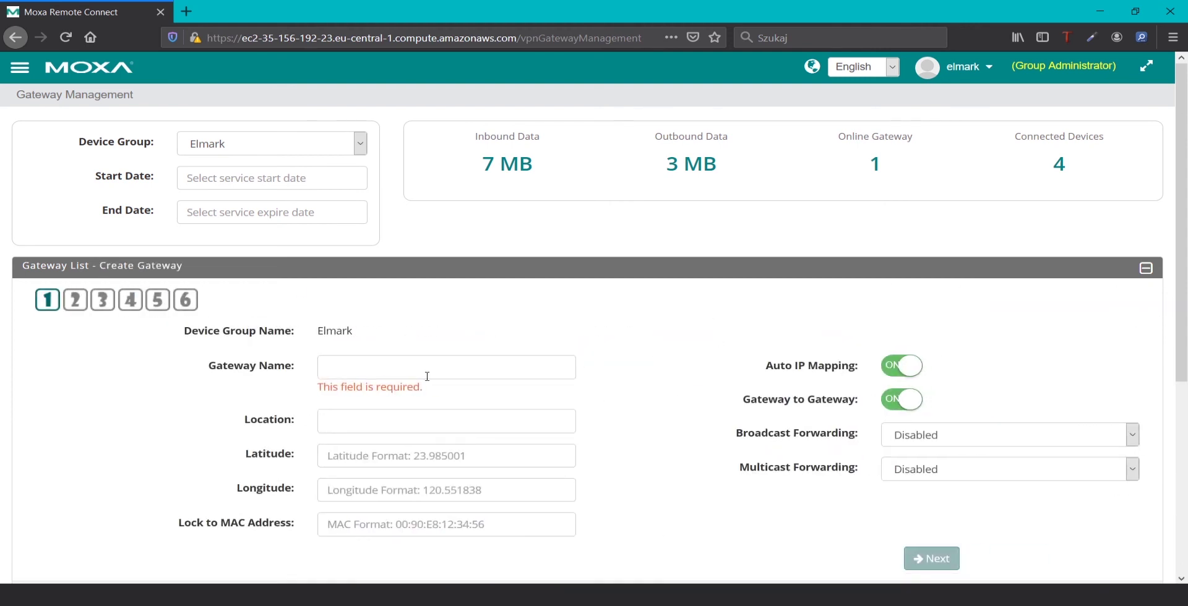
{"action": "scroll", "coordinate": [383, 346], "scroll_direction": "down", "scroll_amount": 2}
{"action": "left_click", "coordinate": [381, 282]}
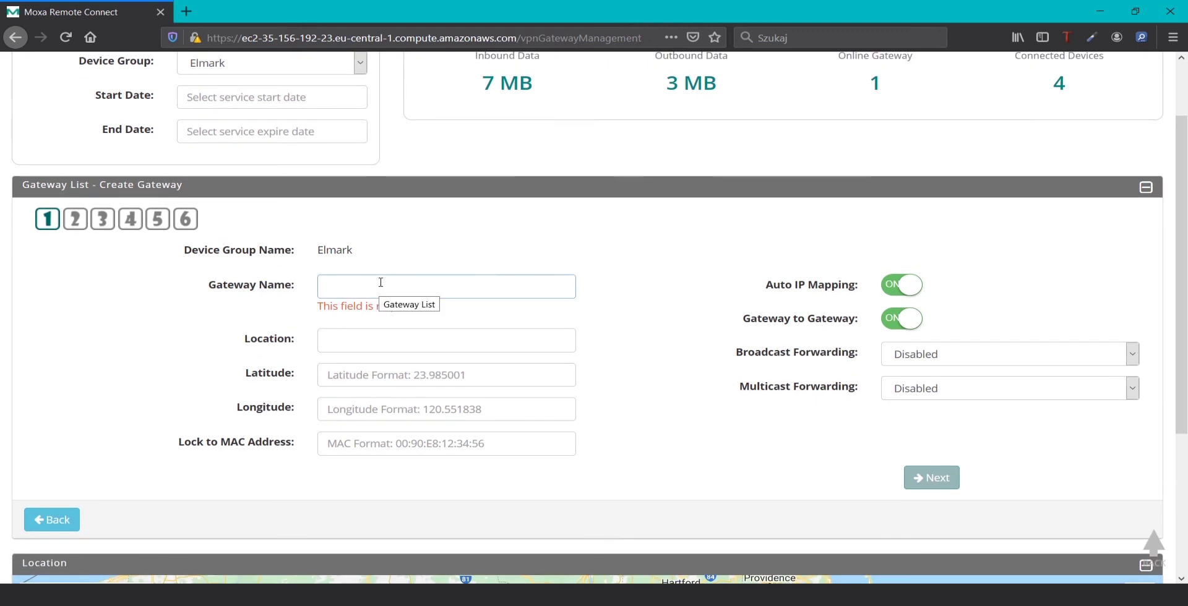
{"action": "type", "text": "Teste"}
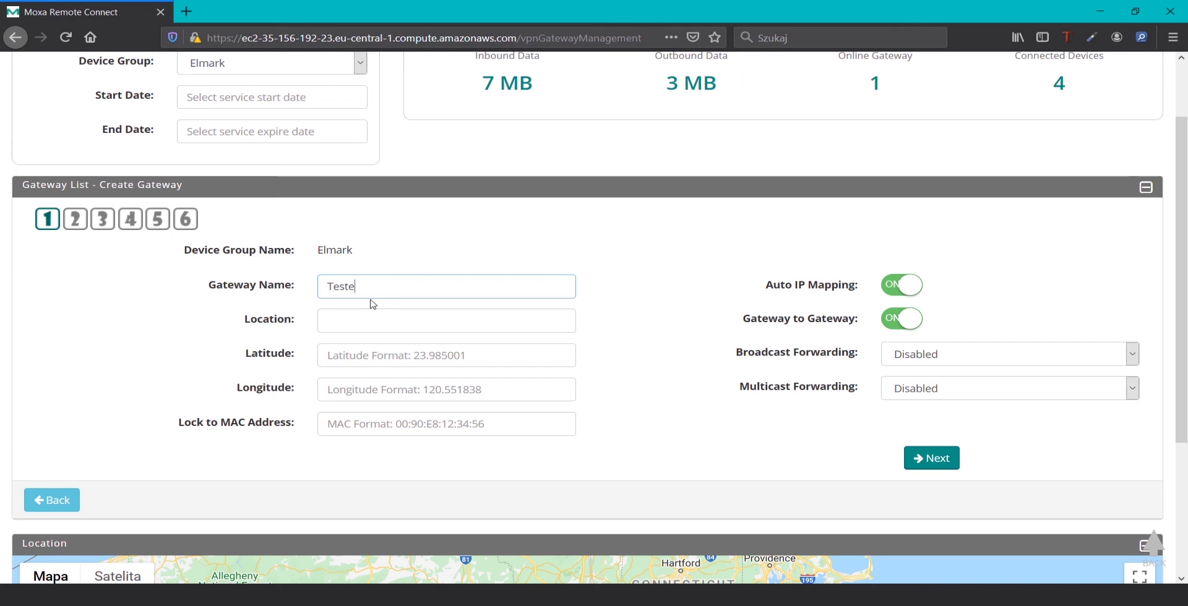
{"action": "key", "text": "BackSpace"}
{"action": "type", "text": "owa"}
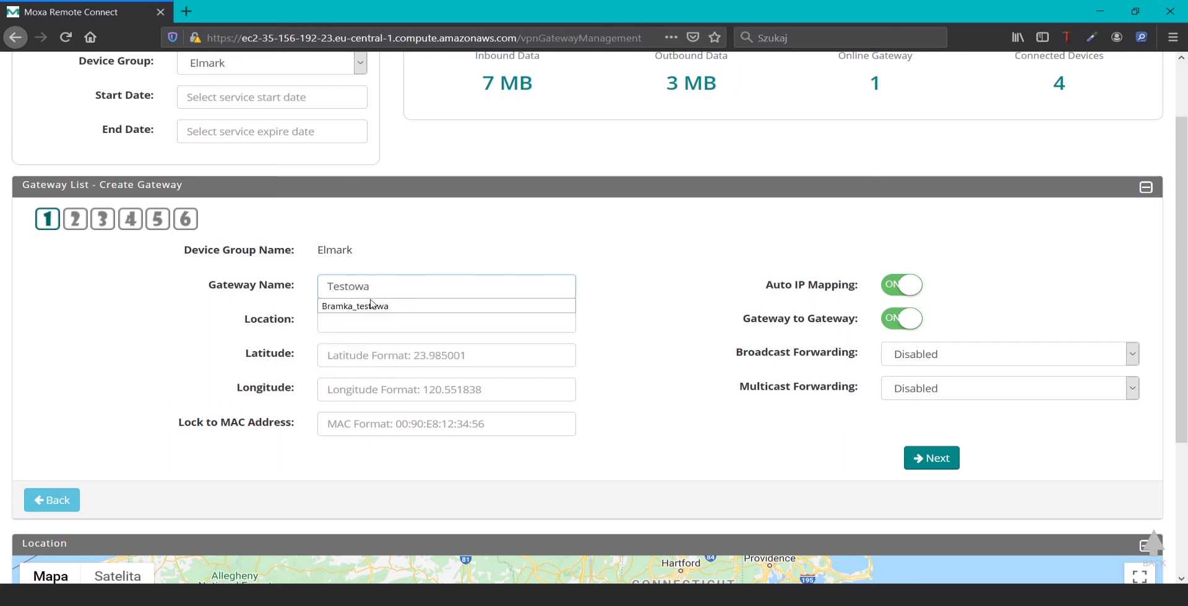
Enter 'Warszawa' as the gateway location
{"action": "left_click", "coordinate": [377, 320]}
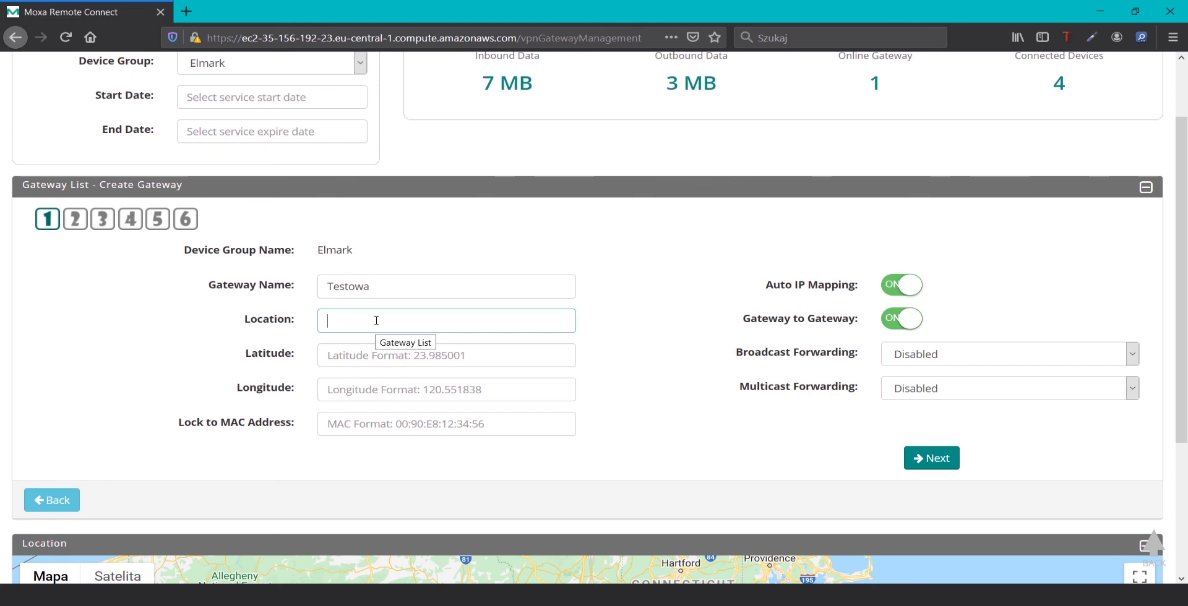
{"action": "type", "text": "Warszawa"}
{"action": "left_click", "coordinate": [520, 470]}
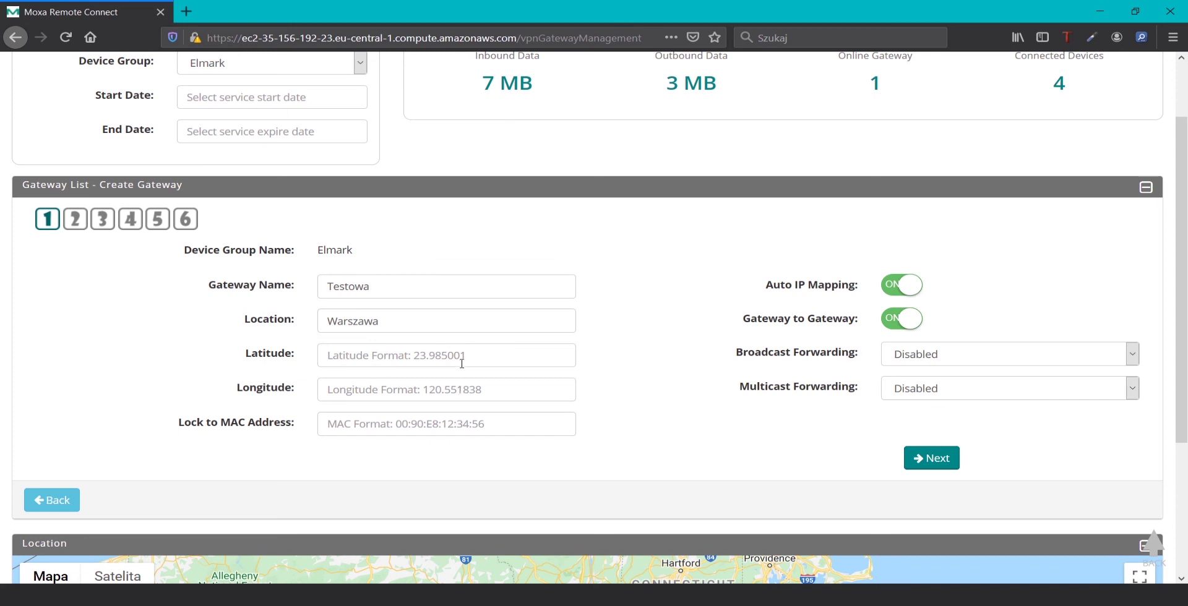
{"action": "left_click", "coordinate": [504, 320]}
{"action": "key", "text": "ctrl+a"}
{"action": "type", "text": "Warszawa"}
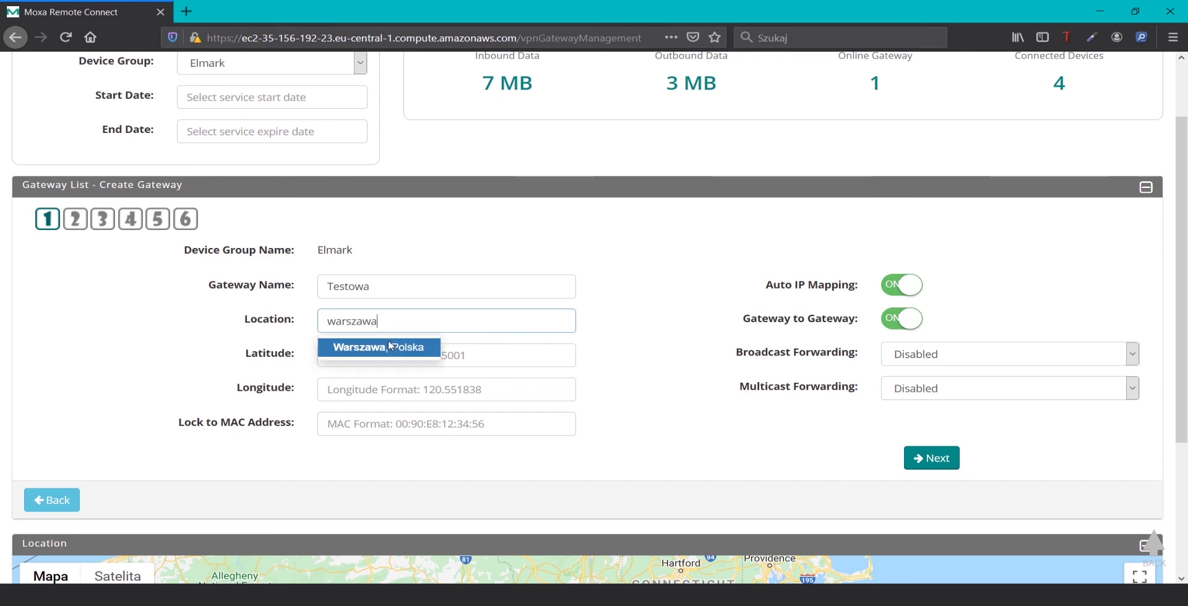
{"action": "left_click", "coordinate": [397, 347]}
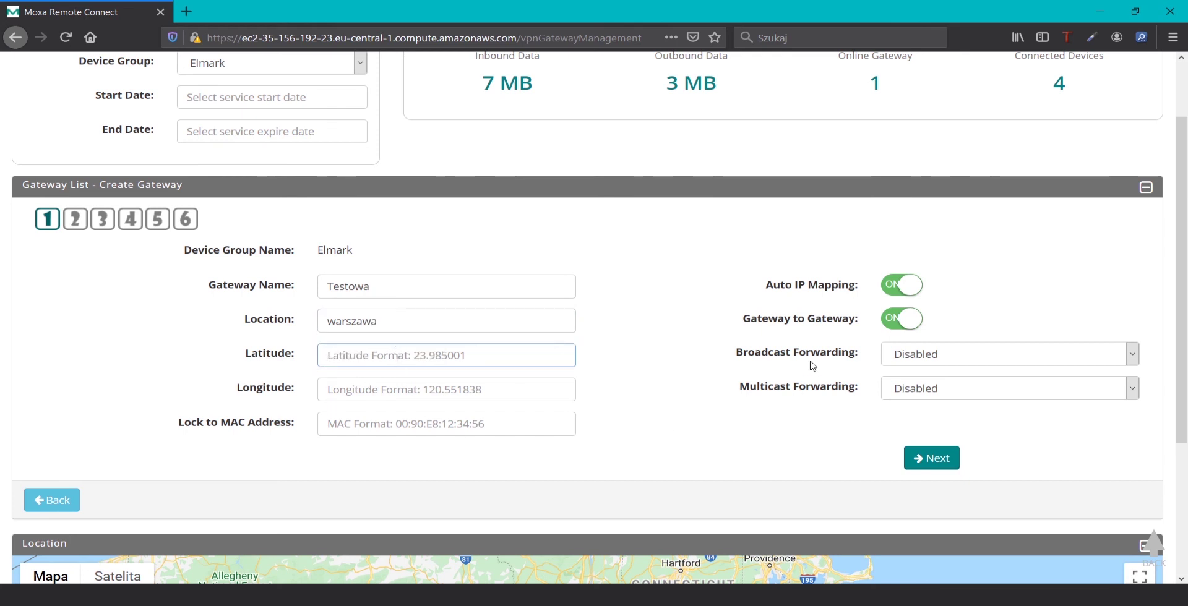
Set forwarding to L2 & L3 Broadcast and L2 & L3 Multicast, then continue
{"action": "left_click", "coordinate": [974, 363]}
{"action": "left_click", "coordinate": [945, 413]}
{"action": "left_click", "coordinate": [946, 391]}
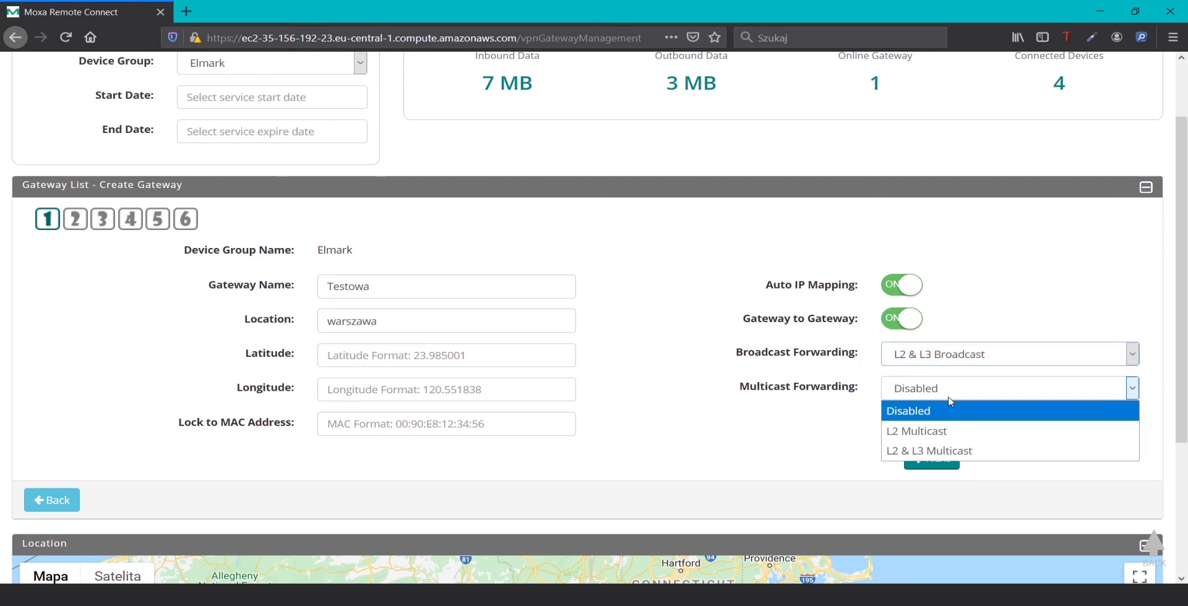
{"action": "left_click", "coordinate": [942, 437]}
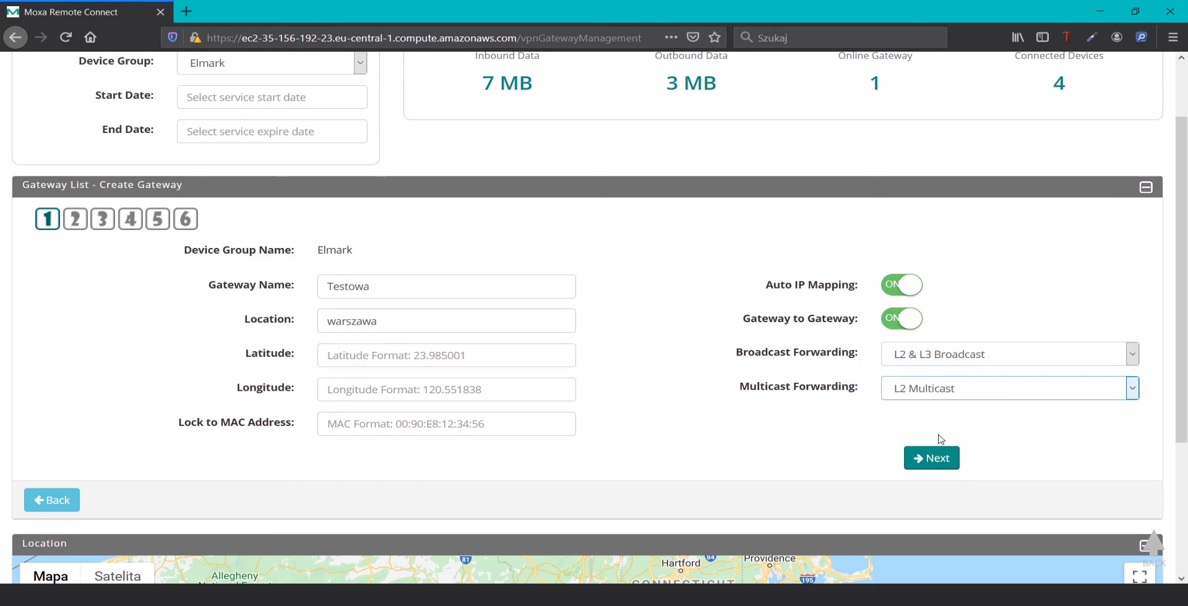
{"action": "left_click", "coordinate": [908, 388]}
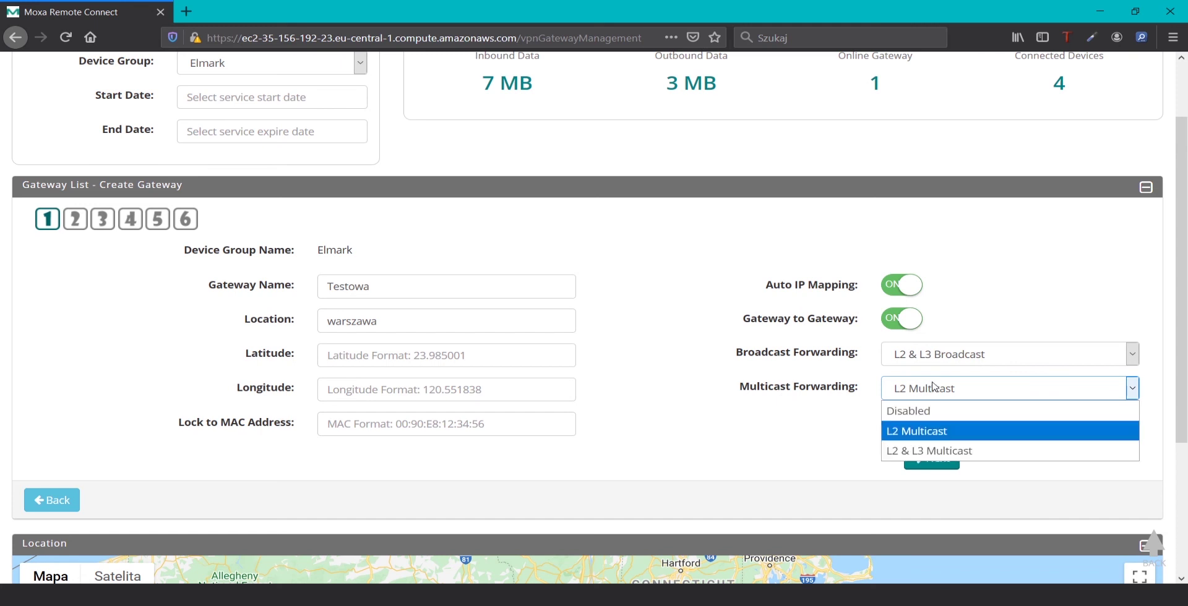
{"action": "left_click", "coordinate": [921, 451]}
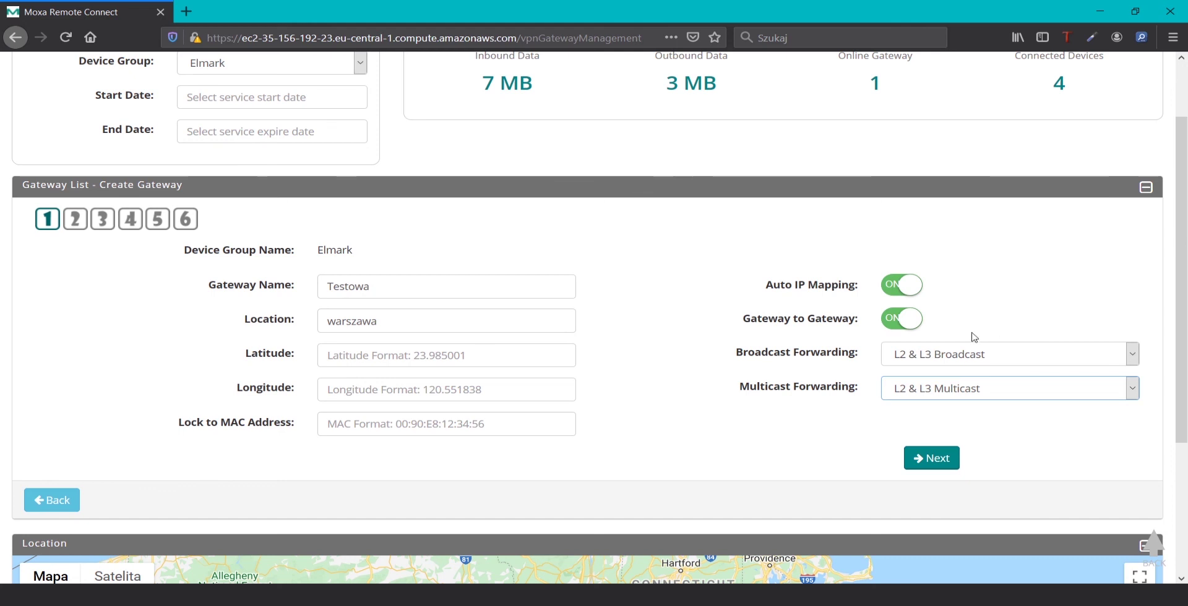
{"action": "left_click", "coordinate": [938, 466]}
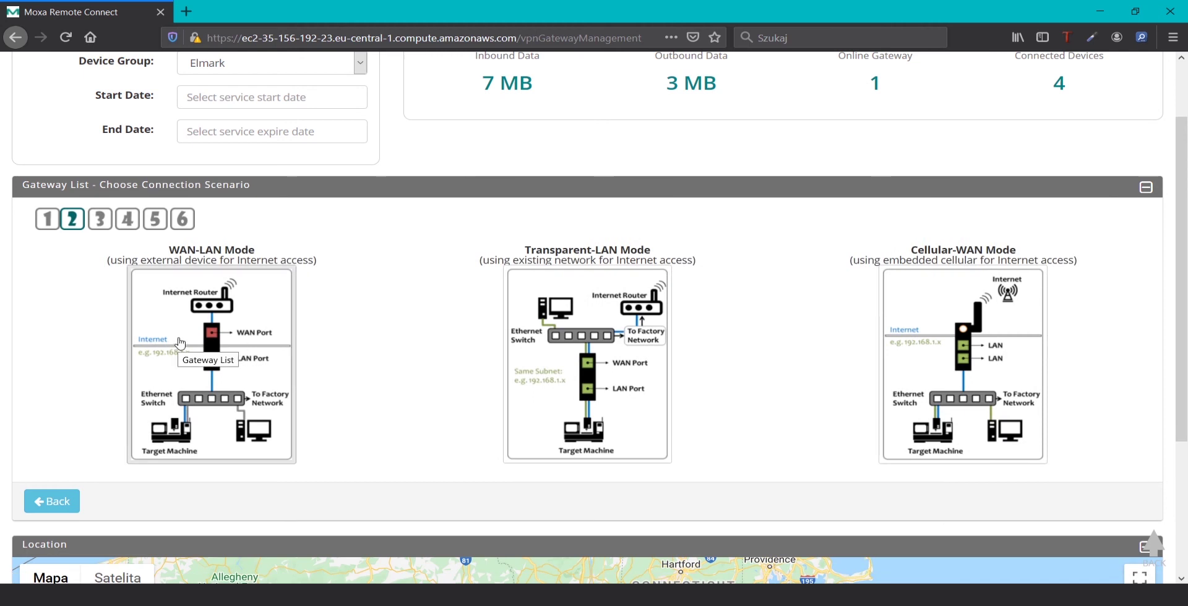
Choose WAN-LAN Mode, keep DHCP, and accept management IP 192.168.127.254 with mask 255.255.255.0
{"action": "left_click", "coordinate": [218, 334]}
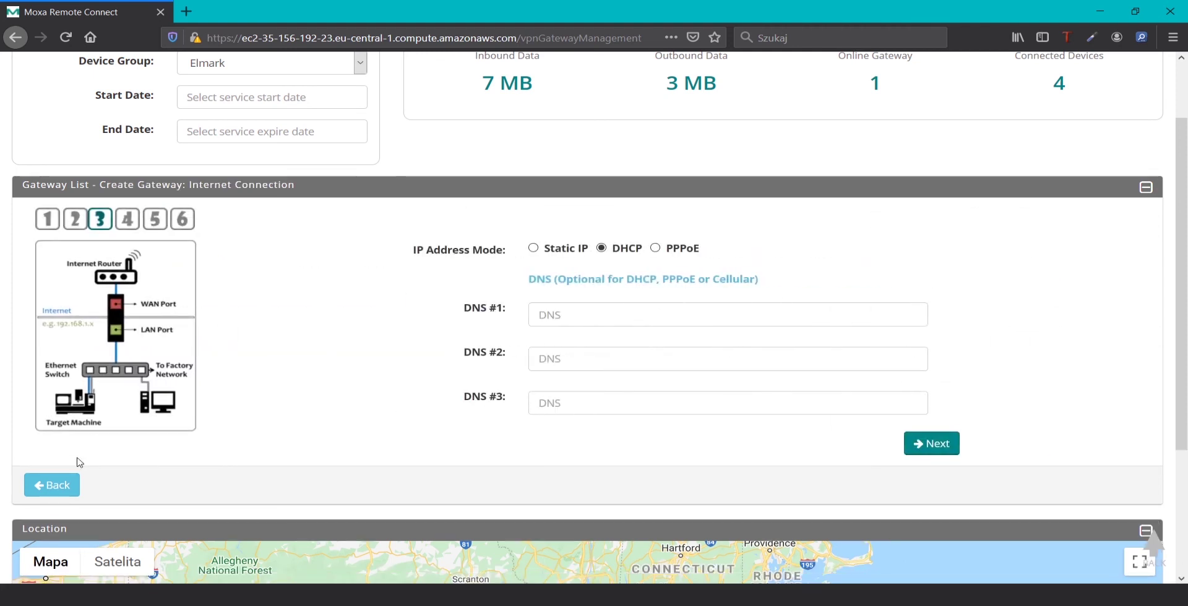
{"action": "left_click", "coordinate": [62, 489]}
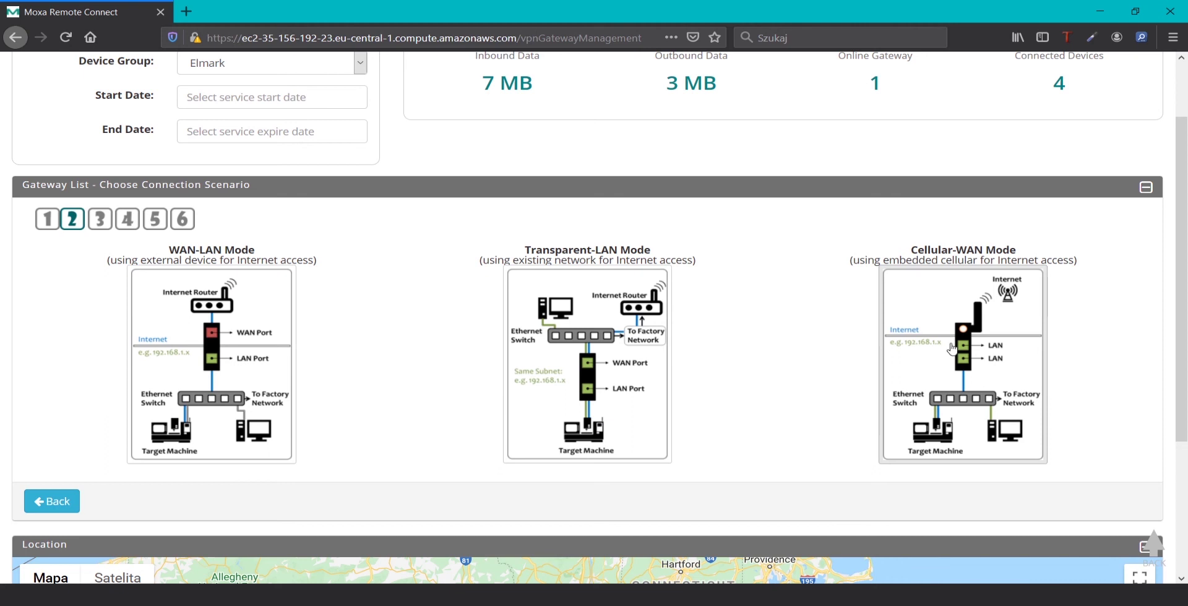
{"action": "left_click", "coordinate": [230, 362]}
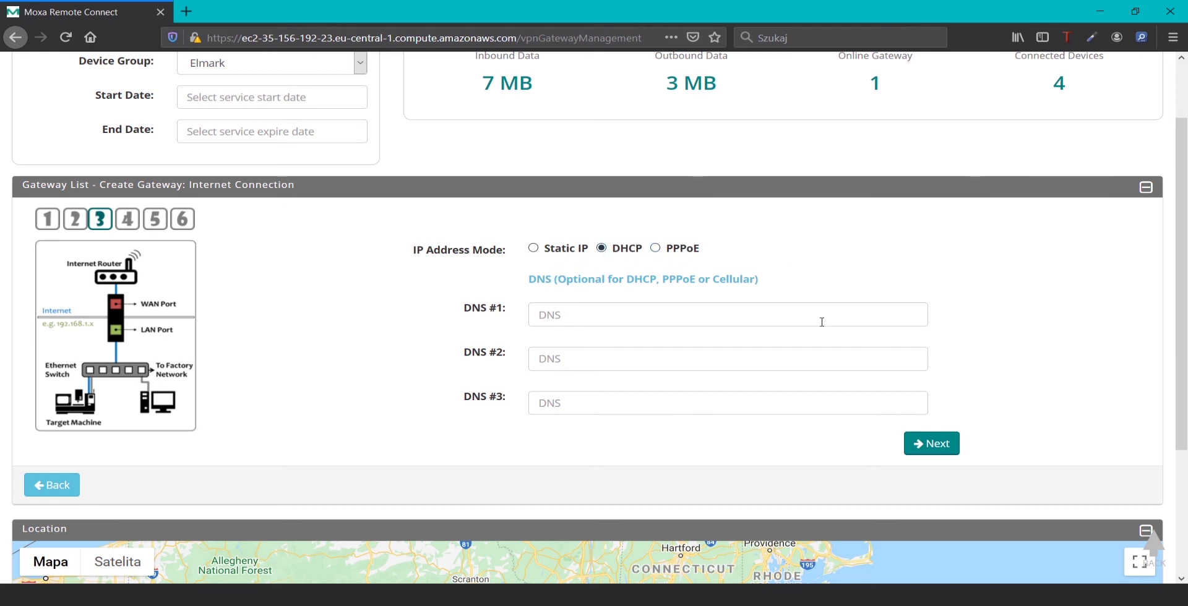
{"action": "left_click", "coordinate": [945, 457]}
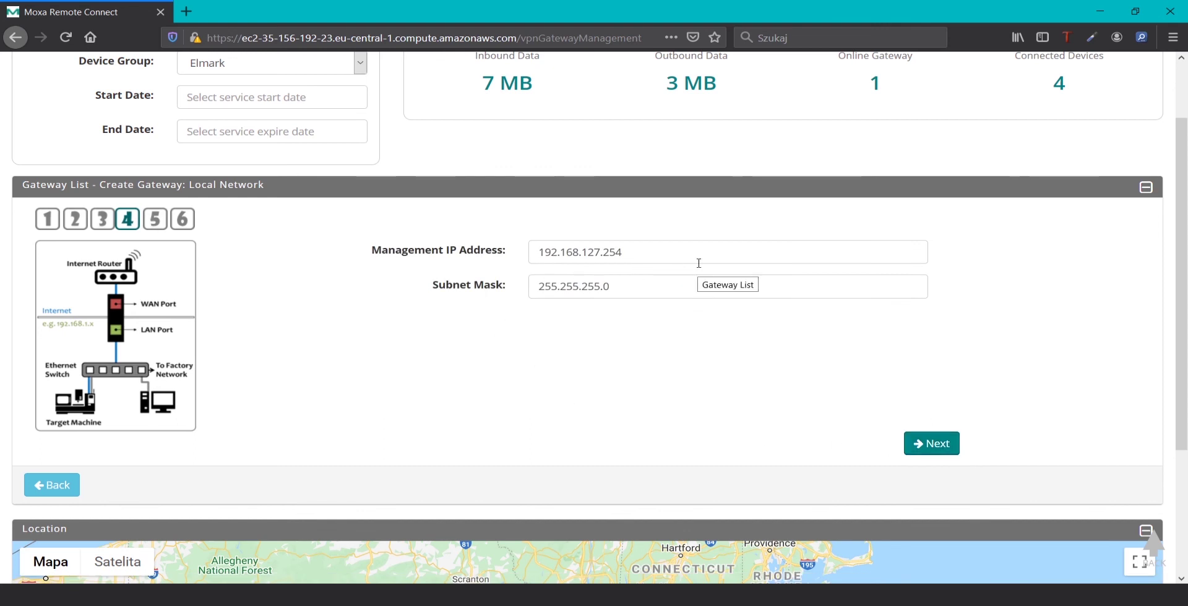
{"action": "left_click", "coordinate": [672, 254]}
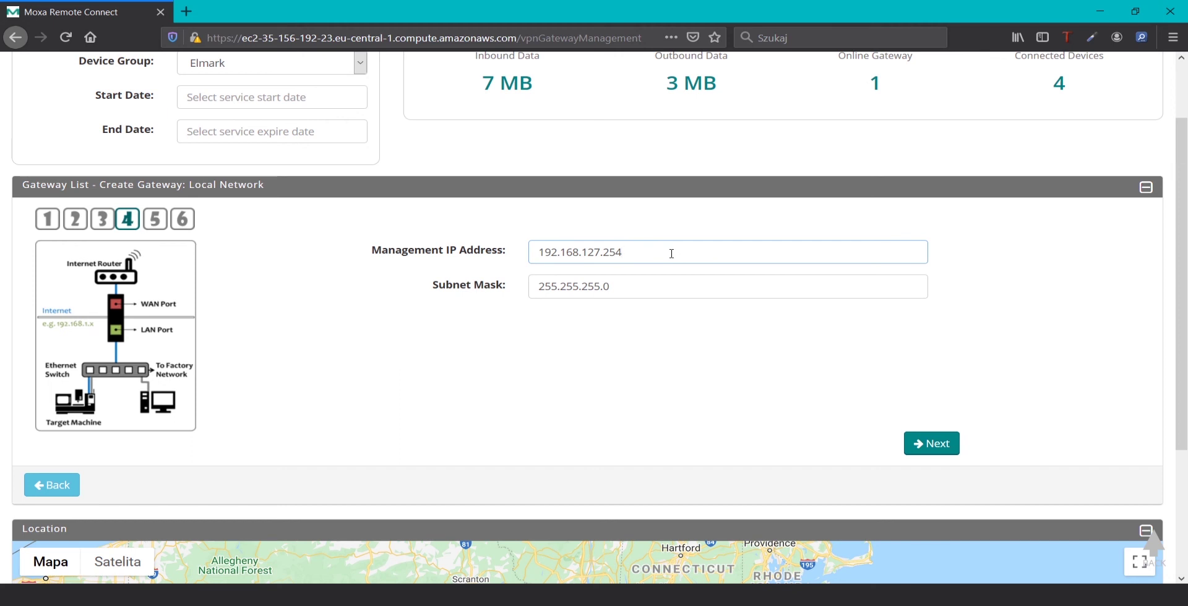
{"action": "left_click", "coordinate": [632, 280]}
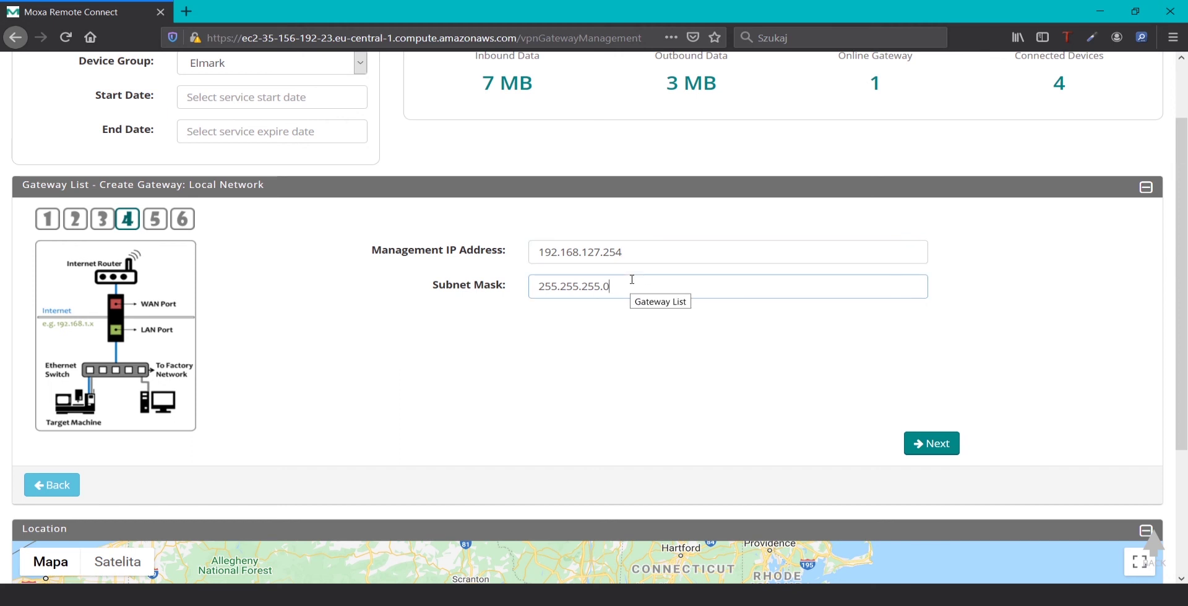
{"action": "left_click", "coordinate": [942, 444]}
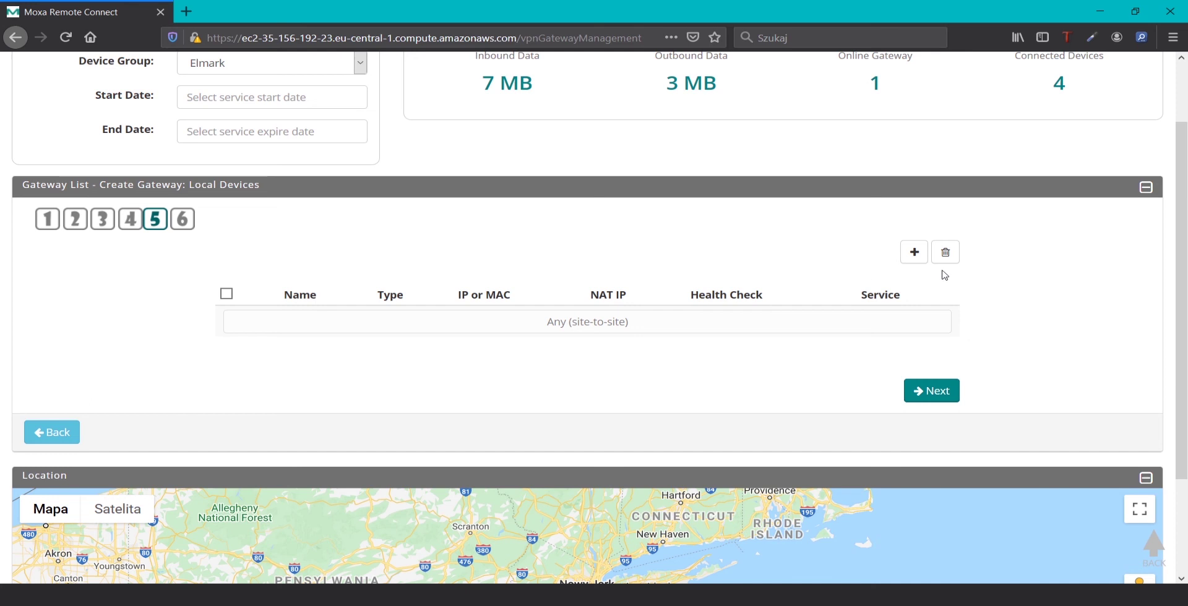
Add a local device named 'Falownik' with local IP 192.168.127.100
{"action": "left_click", "coordinate": [915, 255]}
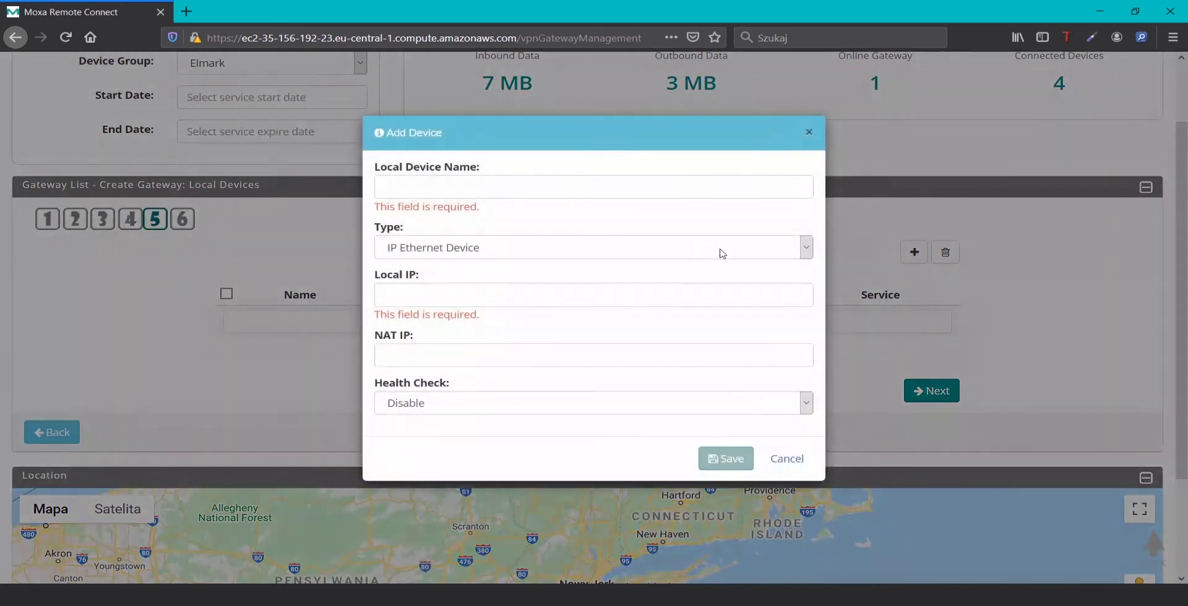
{"action": "left_click", "coordinate": [627, 196]}
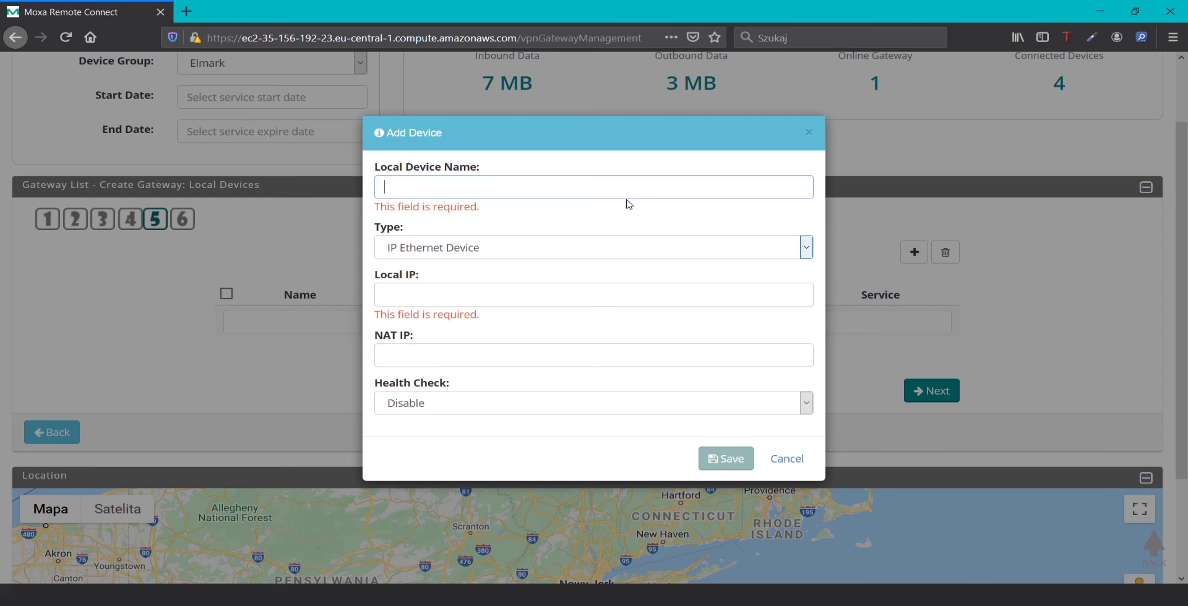
{"action": "type", "text": "Falownik7"}
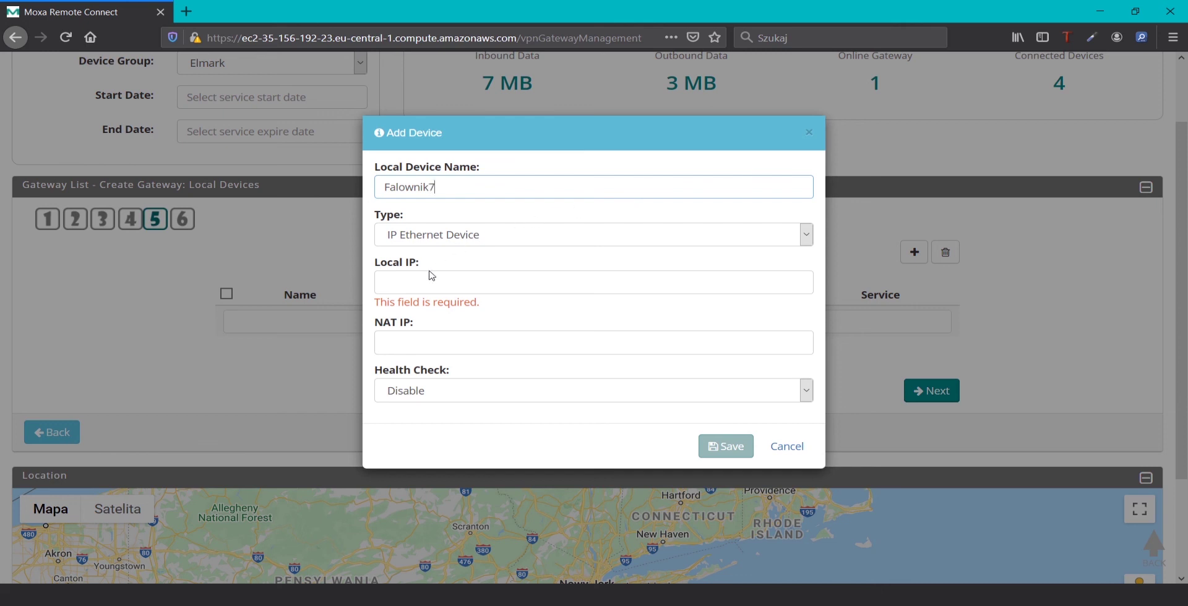
{"action": "left_click", "coordinate": [431, 273]}
{"action": "type", "text": "1"}
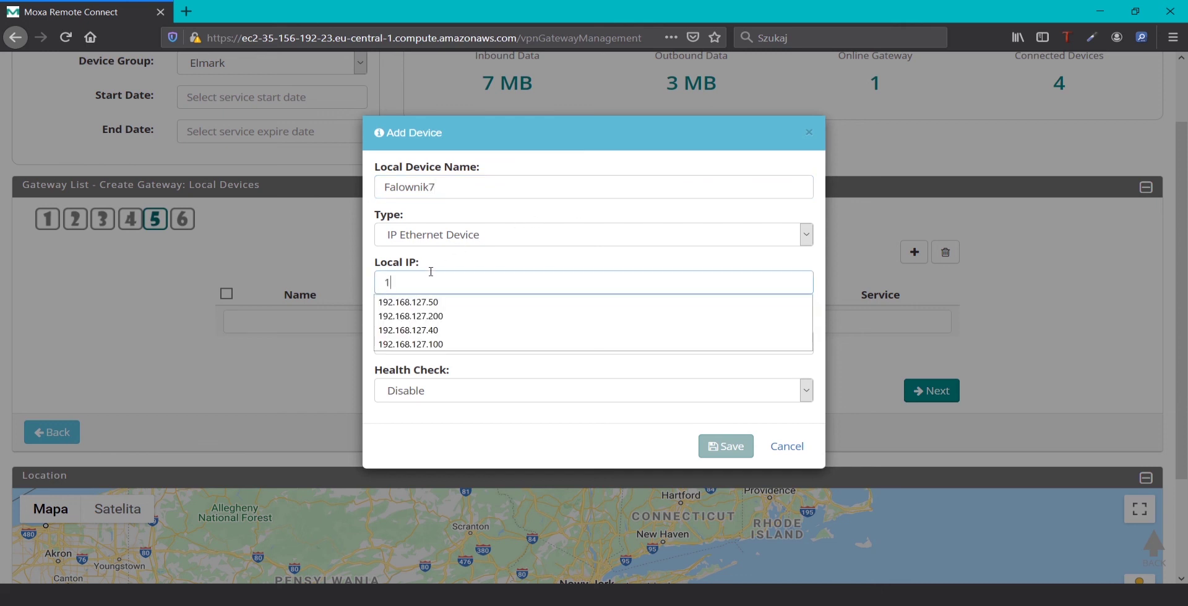
{"action": "type", "text": "92.168"}
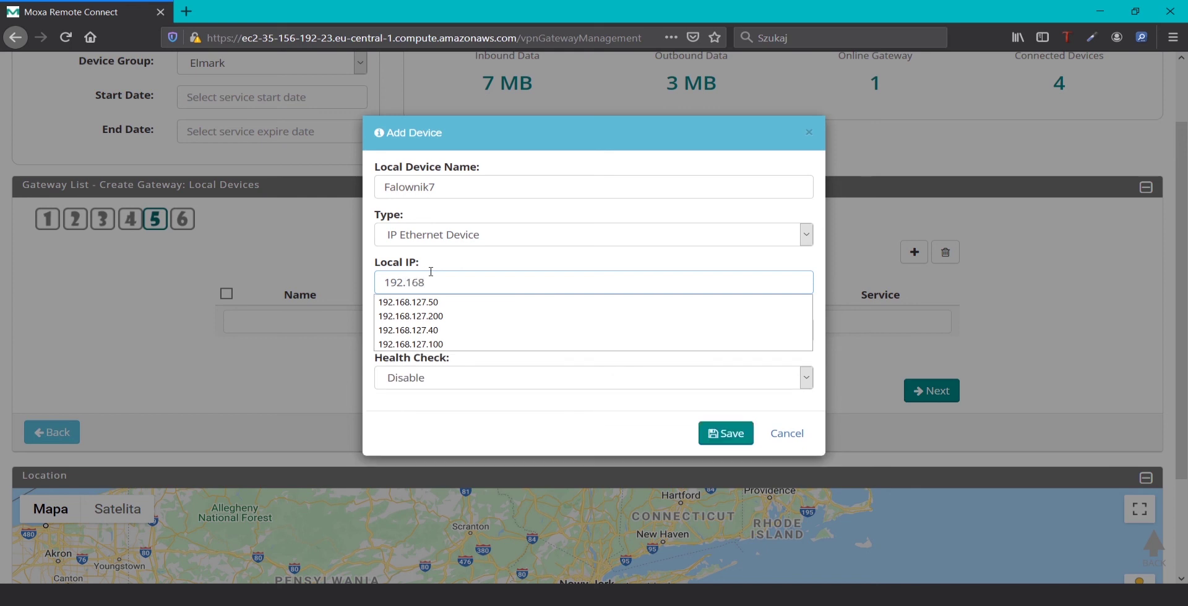
{"action": "type", "text": ".127.100"}
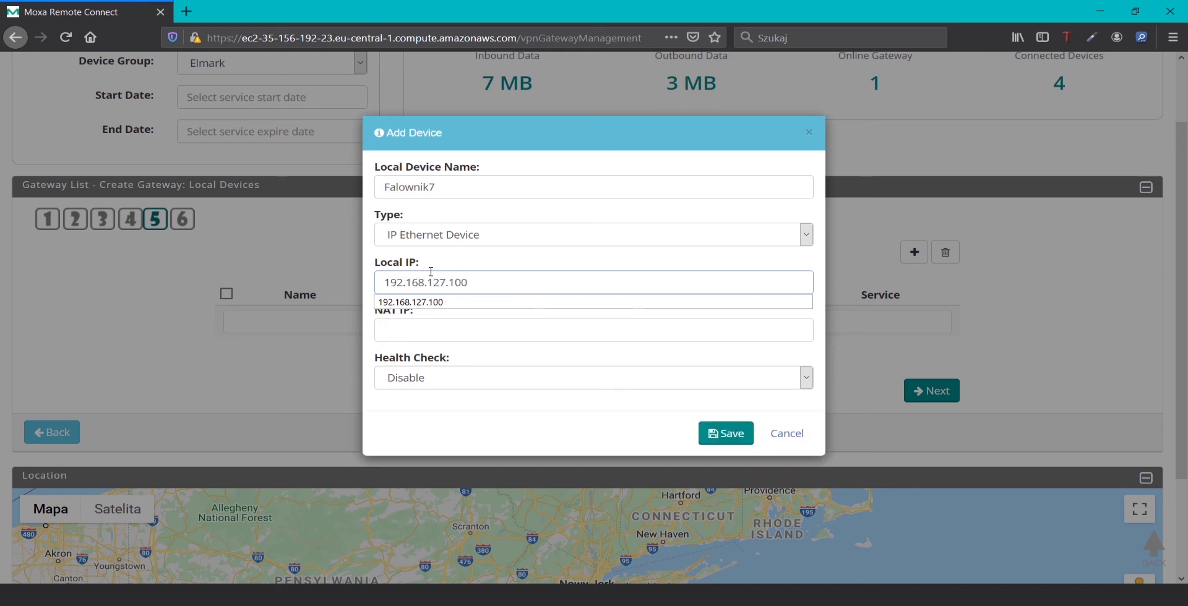
{"action": "left_click", "coordinate": [522, 317]}
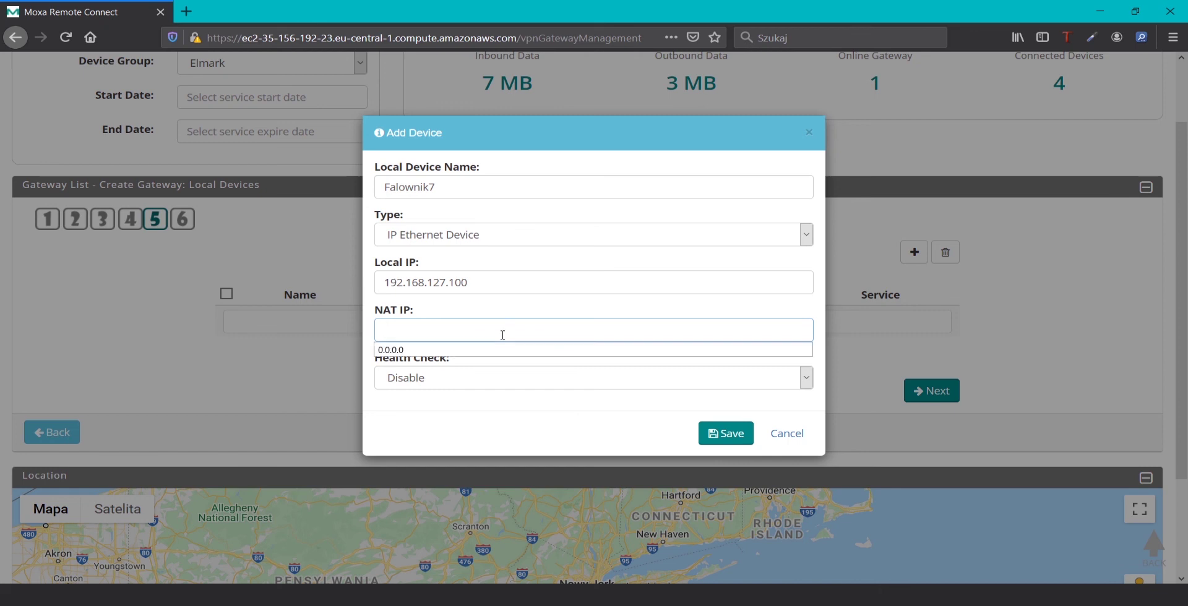
Give the device a Ping Check every 10 seconds and save it
{"action": "left_click", "coordinate": [537, 379]}
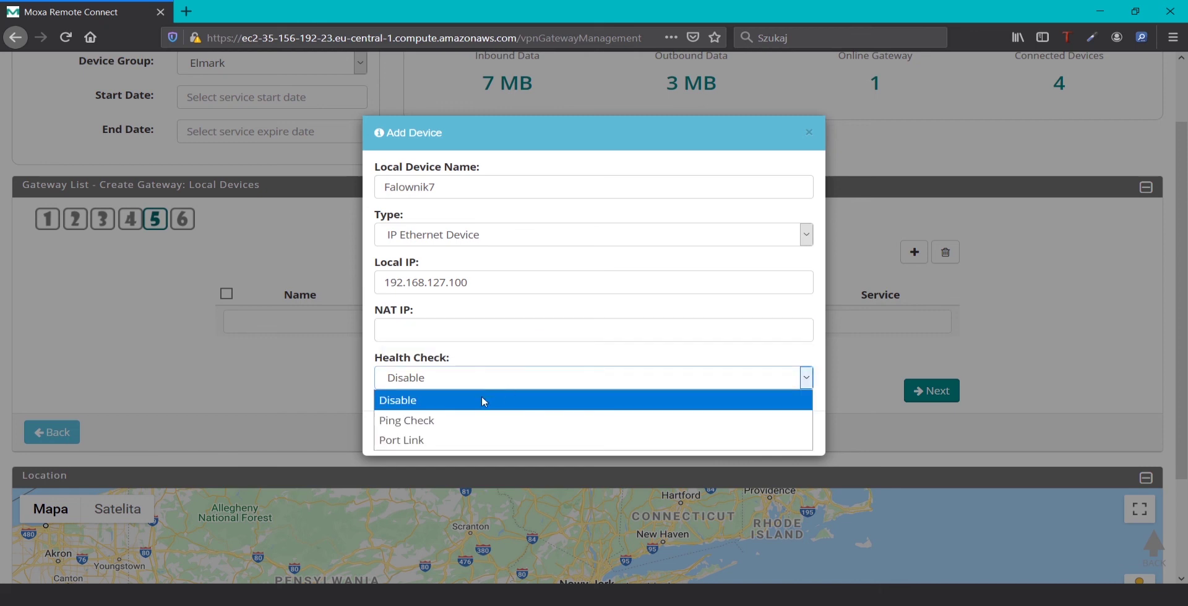
{"action": "left_click", "coordinate": [432, 421]}
{"action": "left_click", "coordinate": [444, 428]}
{"action": "left_click_drag", "start_coordinate": [445, 429], "coordinate": [318, 411]}
{"action": "type", "text": "10"}
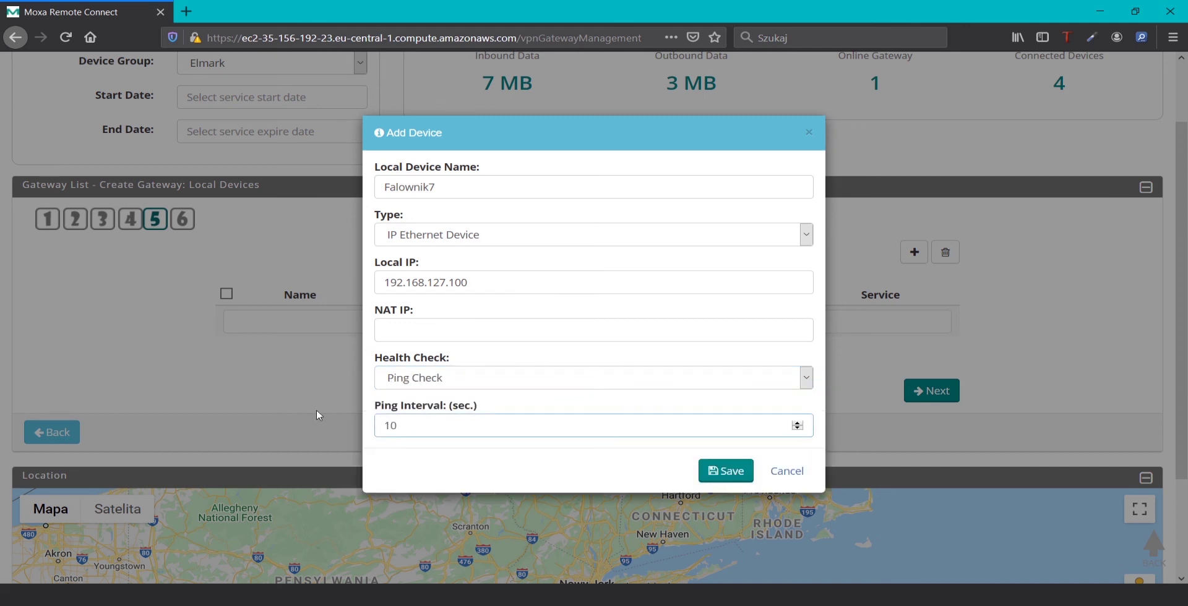
{"action": "left_click", "coordinate": [714, 475]}
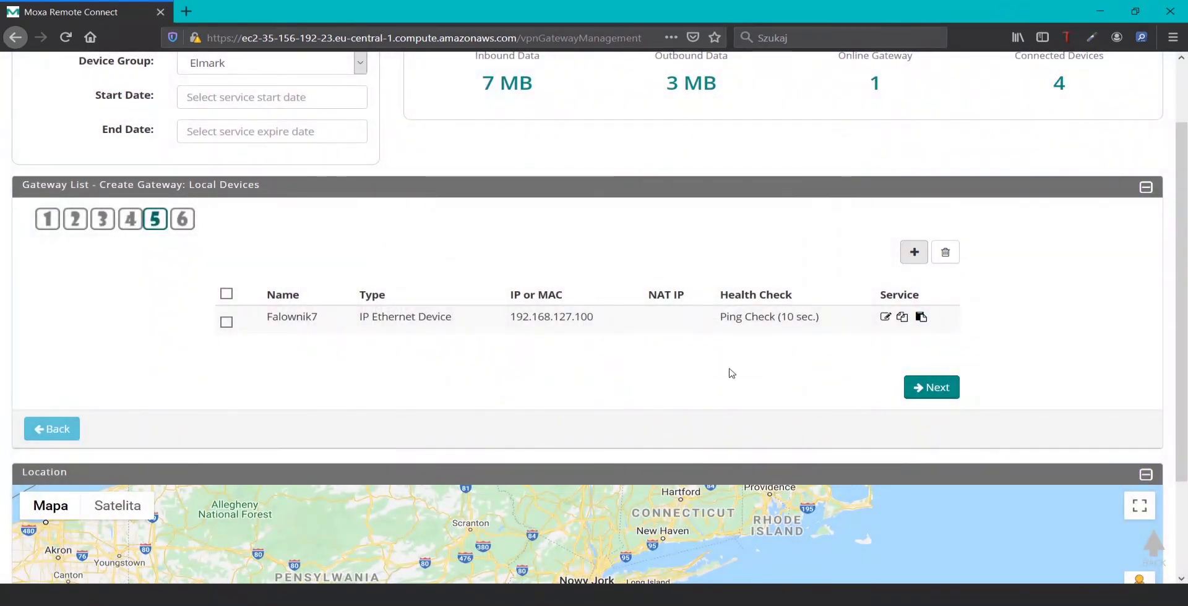
{"action": "left_click", "coordinate": [943, 394]}
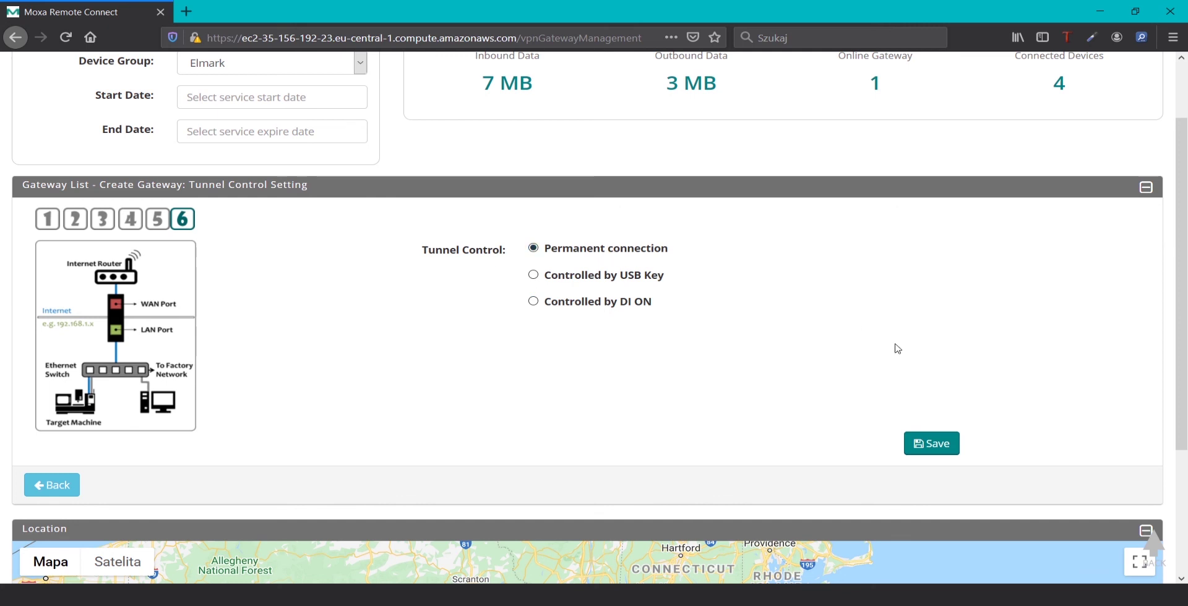
Save the Testowa gateway with a permanent tunnel to get virtual IP 10.1.1.1 and its activation key
{"action": "left_click", "coordinate": [938, 446]}
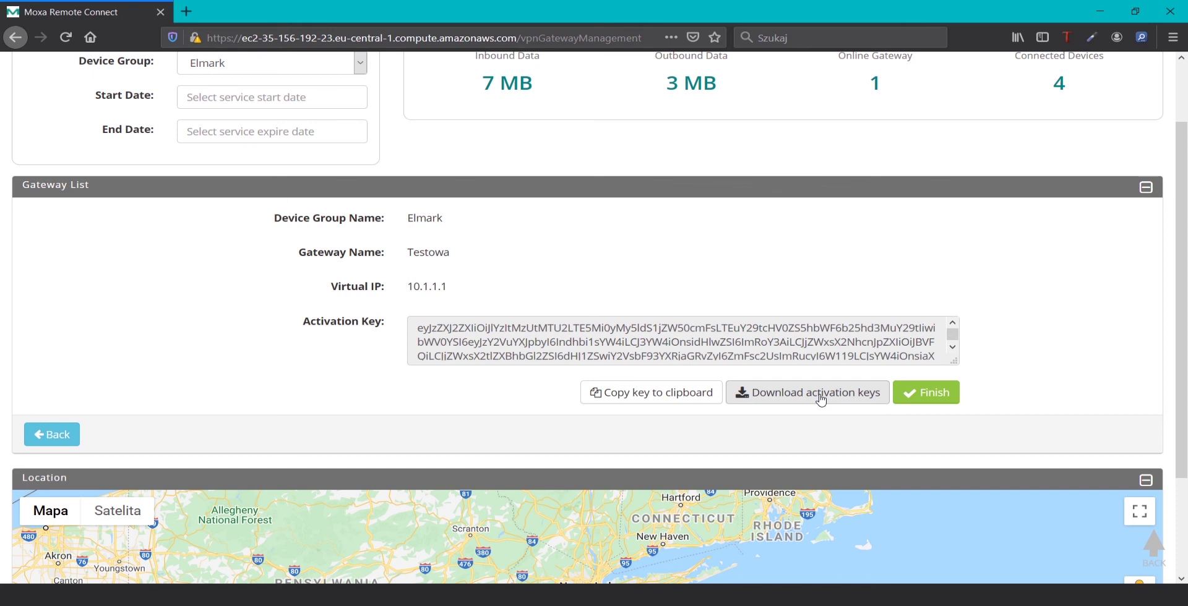
Finish the wizard, tick the Testowa gateway and delete it with confirmation
{"action": "left_click", "coordinate": [917, 397]}
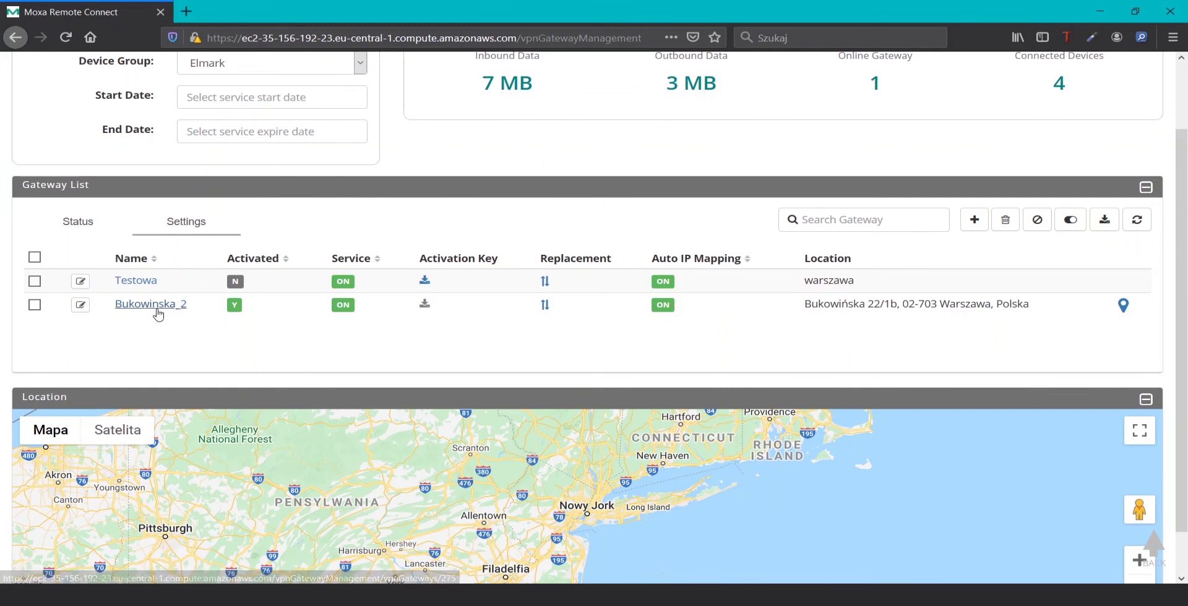
{"action": "left_click", "coordinate": [35, 281]}
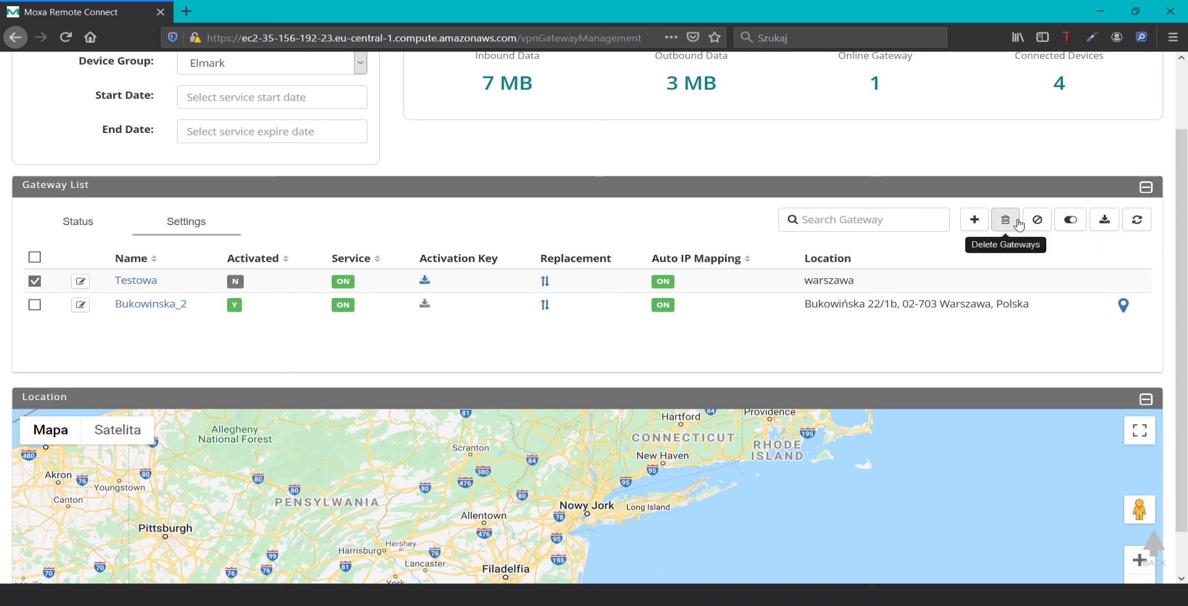
{"action": "left_click", "coordinate": [1006, 221]}
{"action": "left_click", "coordinate": [619, 391]}
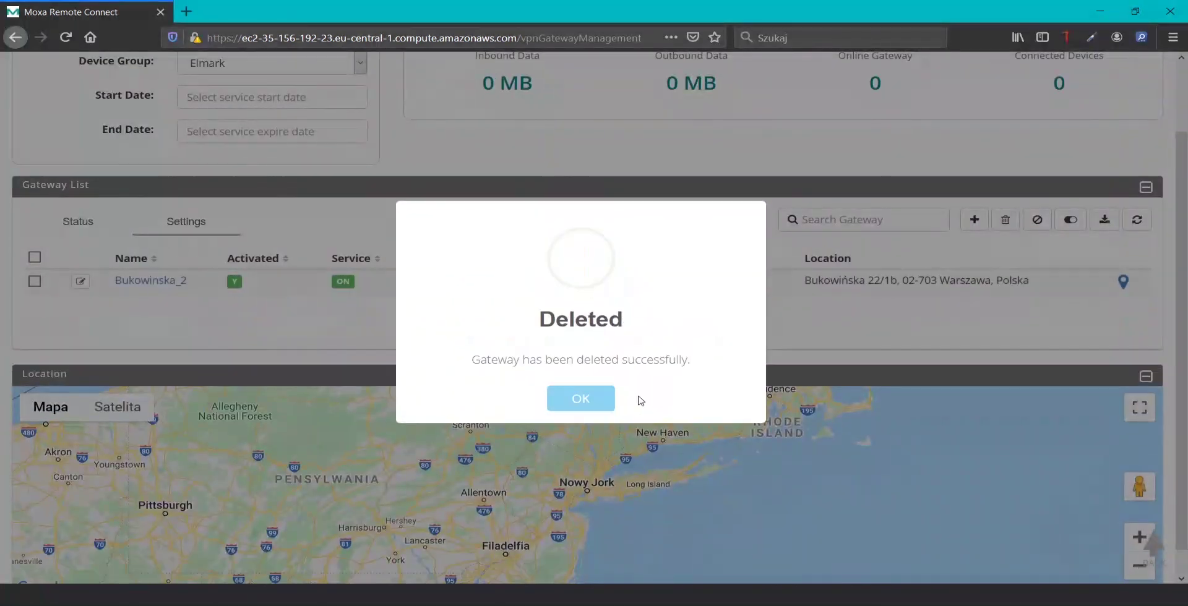
Open Client Management for Elmark, glancing at the MRC architecture diagram and back
{"action": "left_click", "coordinate": [601, 408]}
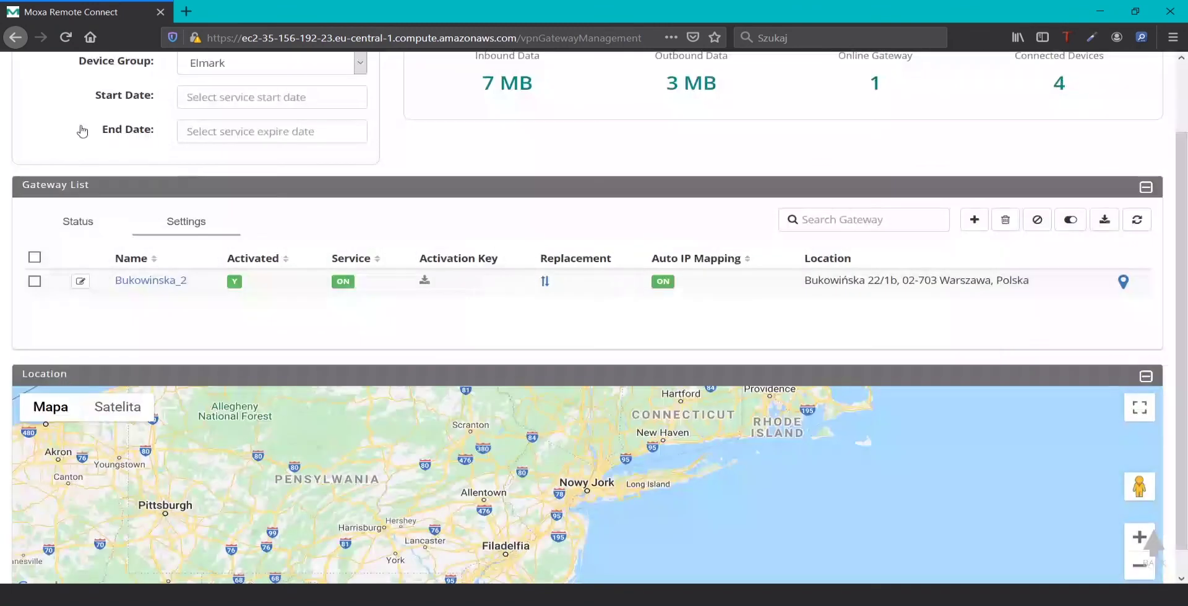
{"action": "scroll", "coordinate": [82, 131], "scroll_direction": "up", "scroll_amount": 2}
{"action": "left_click", "coordinate": [10, 70]}
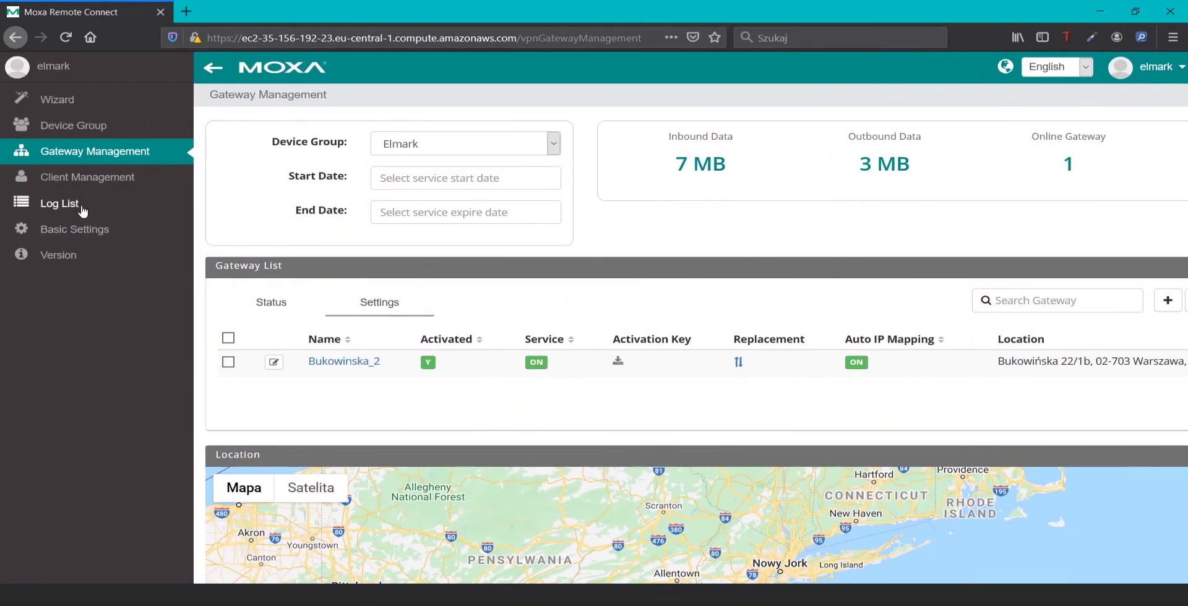
{"action": "left_click", "coordinate": [87, 177]}
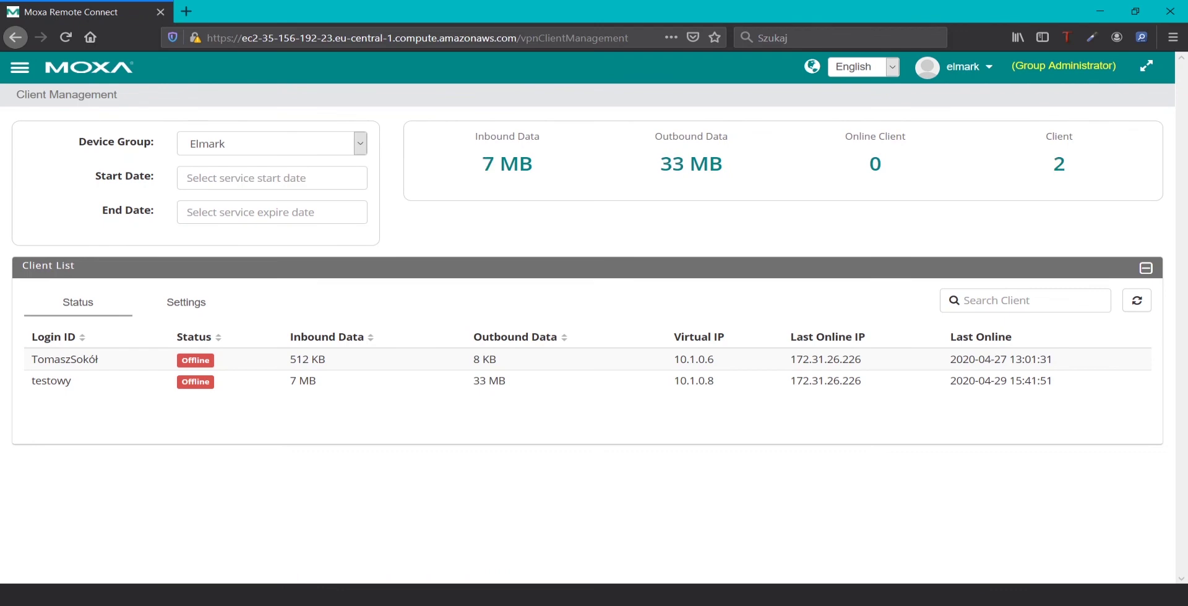
{"action": "key", "text": "alt+Tab"}
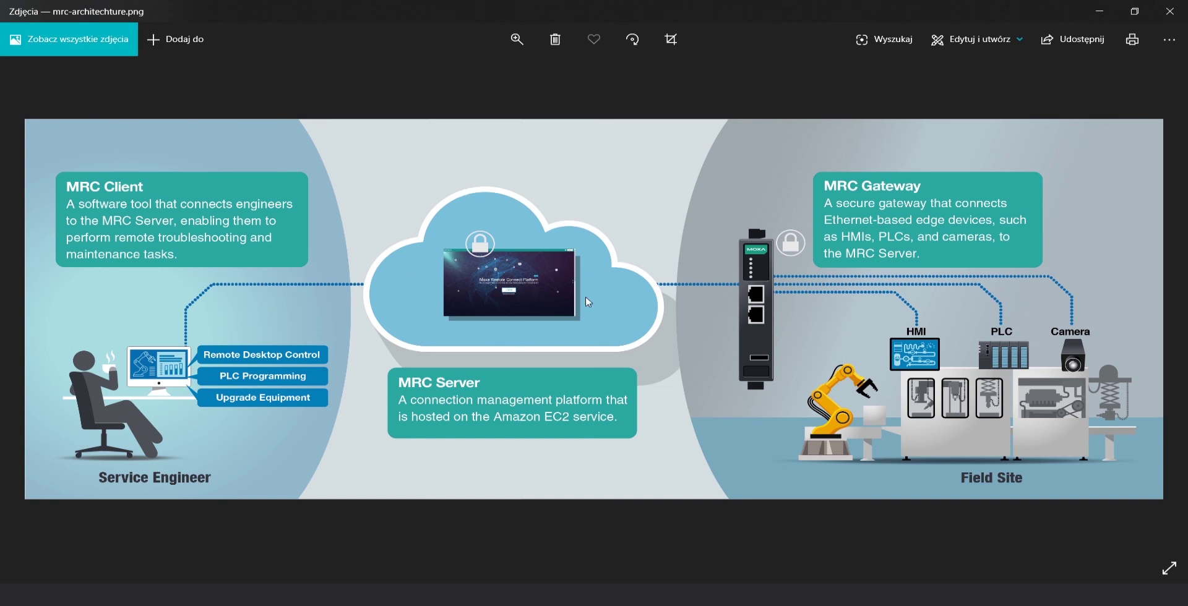
{"action": "key", "text": "alt+Tab"}
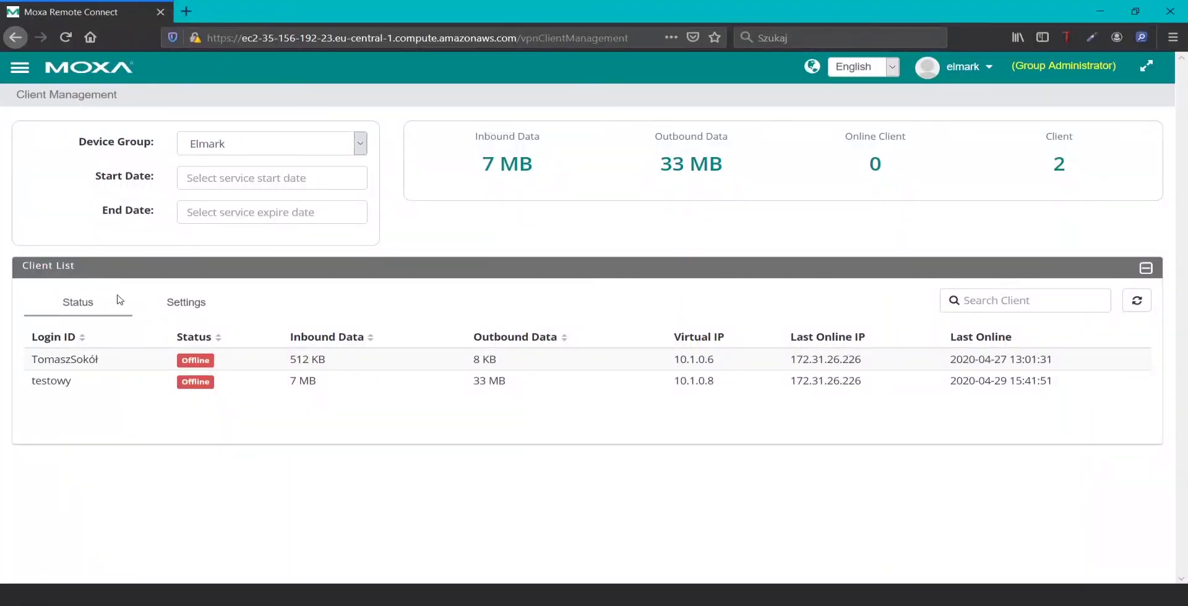
Start adding a new VPN client and fill in the client's e-mail address
{"action": "left_click", "coordinate": [186, 308]}
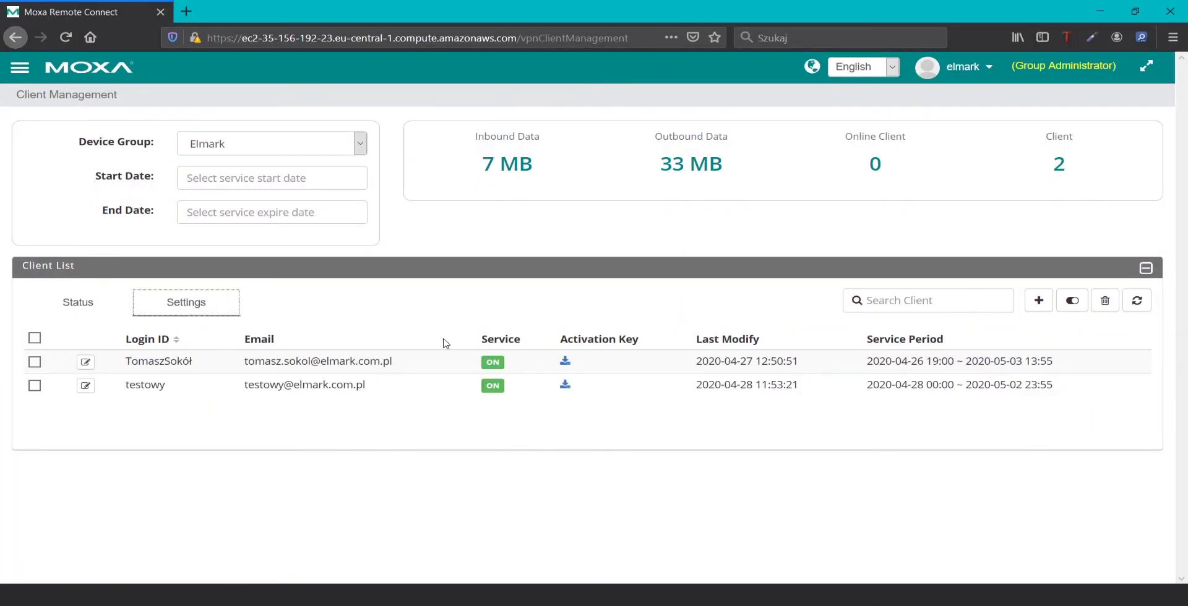
{"action": "left_click", "coordinate": [1039, 301]}
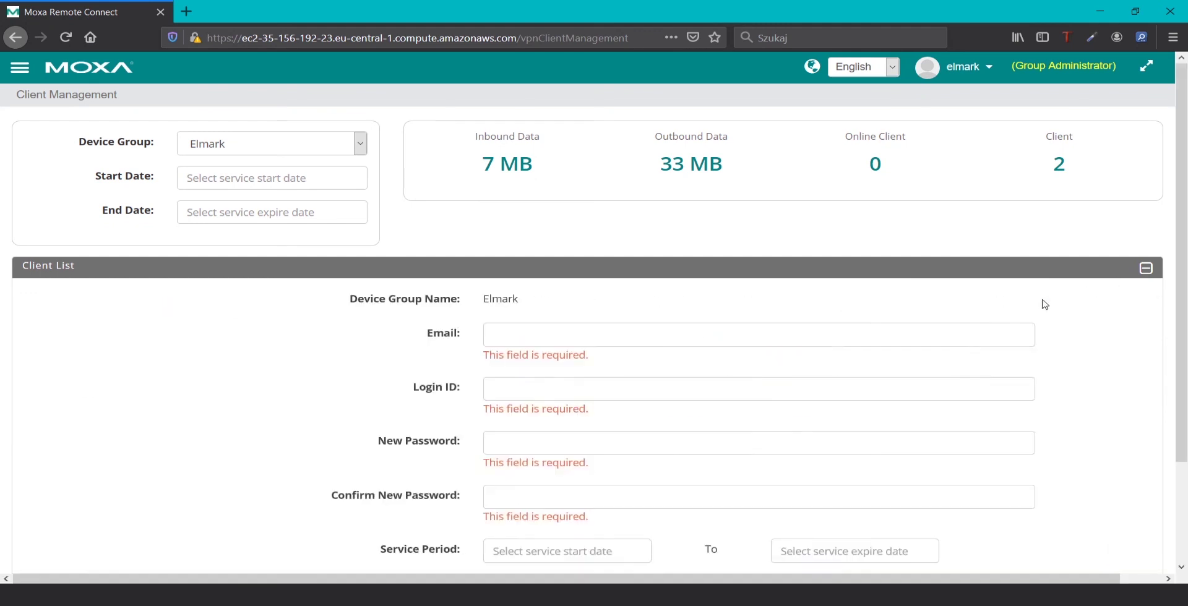
{"action": "scroll", "coordinate": [450, 326], "scroll_direction": "down", "scroll_amount": 2}
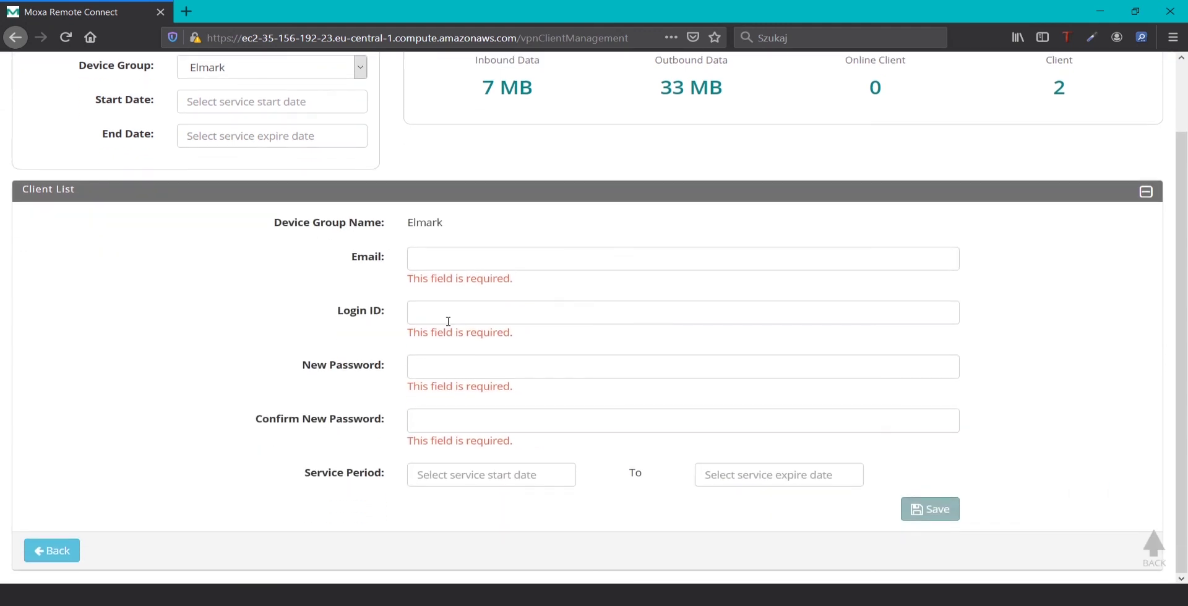
{"action": "left_click", "coordinate": [482, 257]}
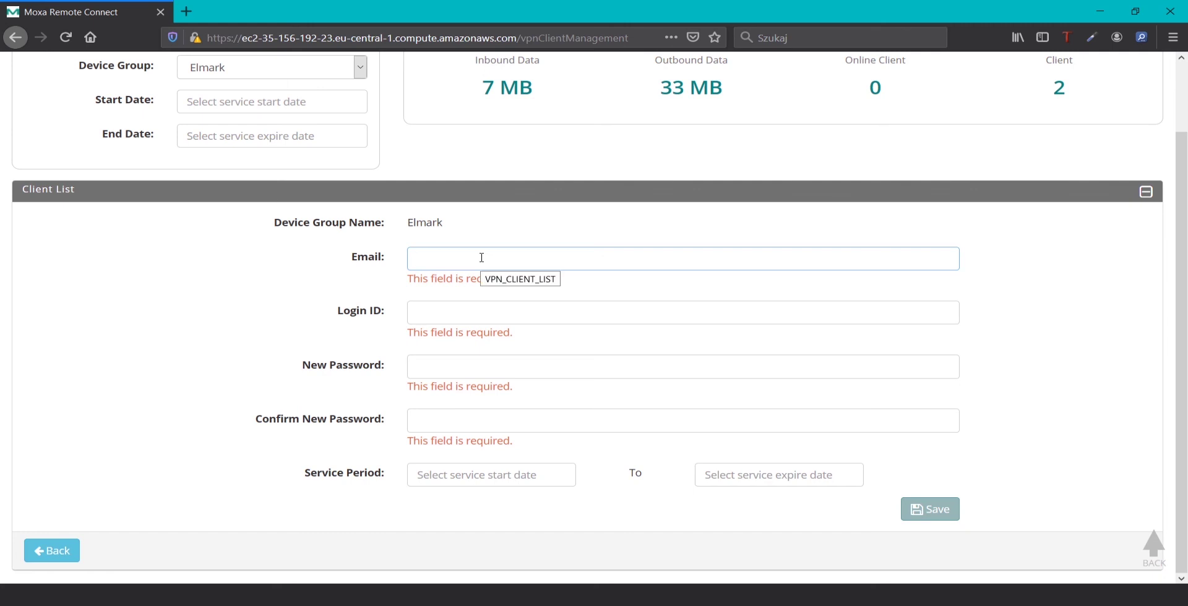
{"action": "key", "text": "Down"}
{"action": "key", "text": "Return"}
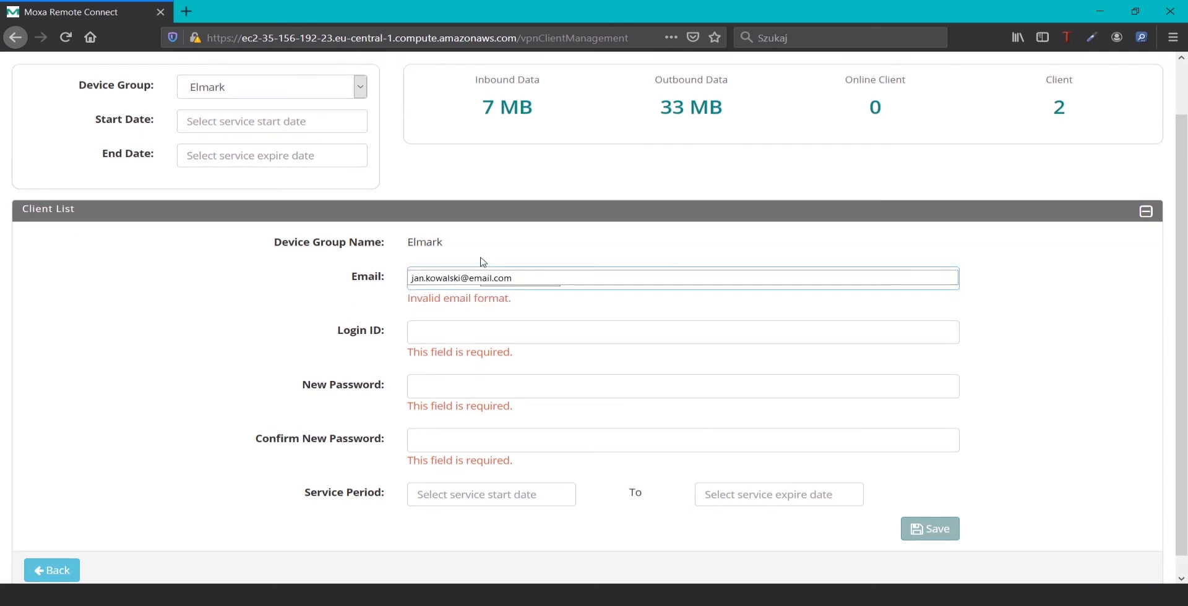
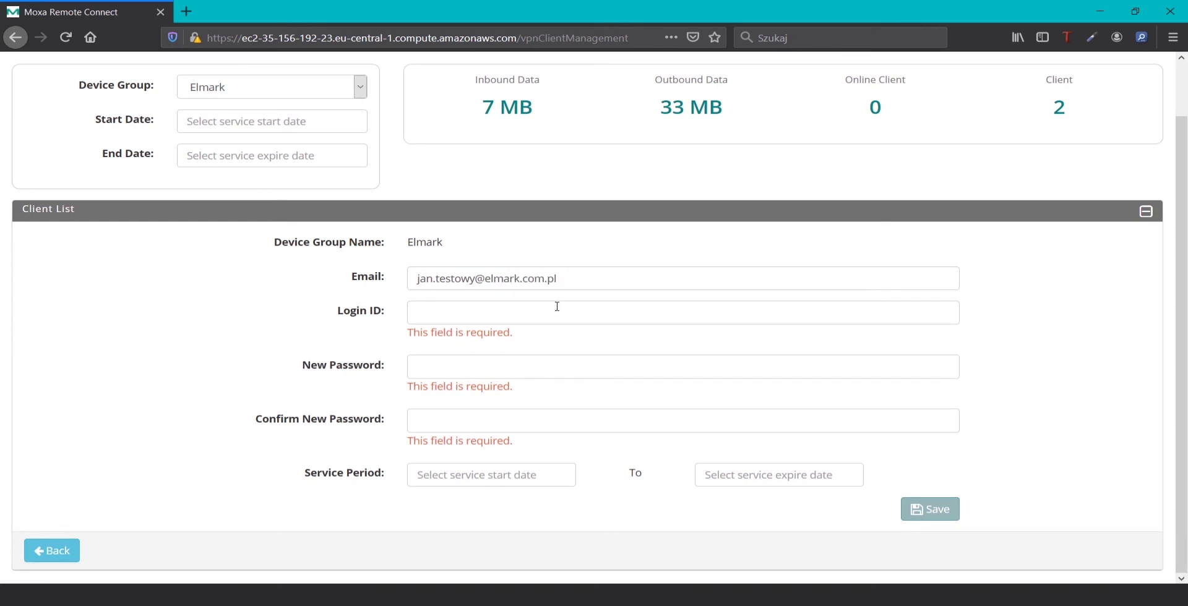
Enter the client's login ID, a password, and the confirmation password
{"action": "left_click", "coordinate": [557, 306]}
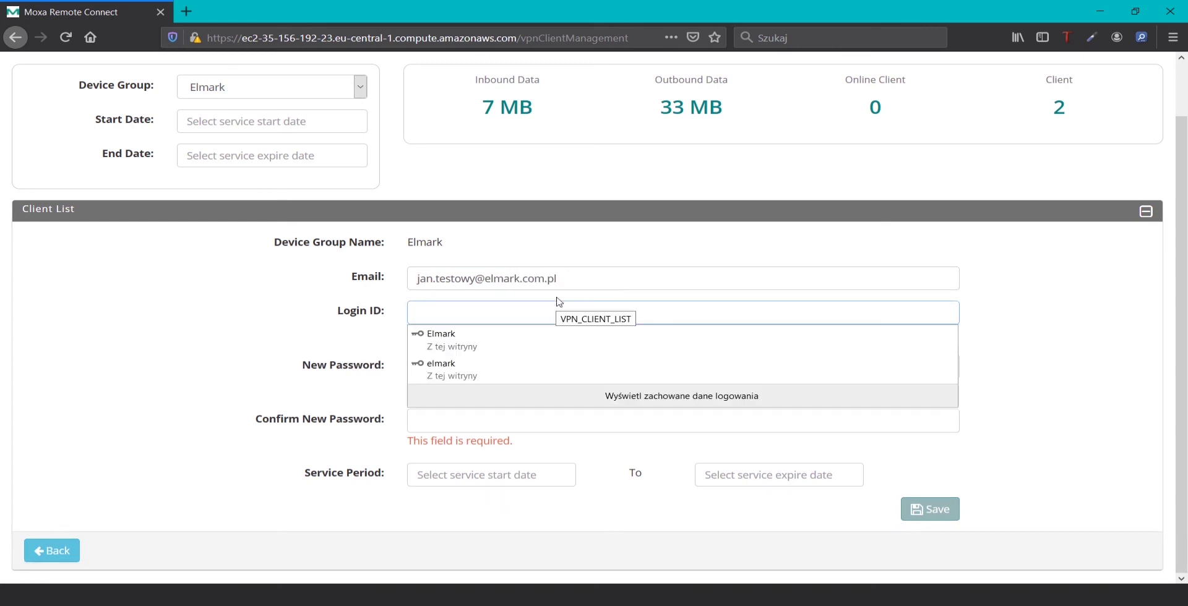
{"action": "type", "text": "j"}
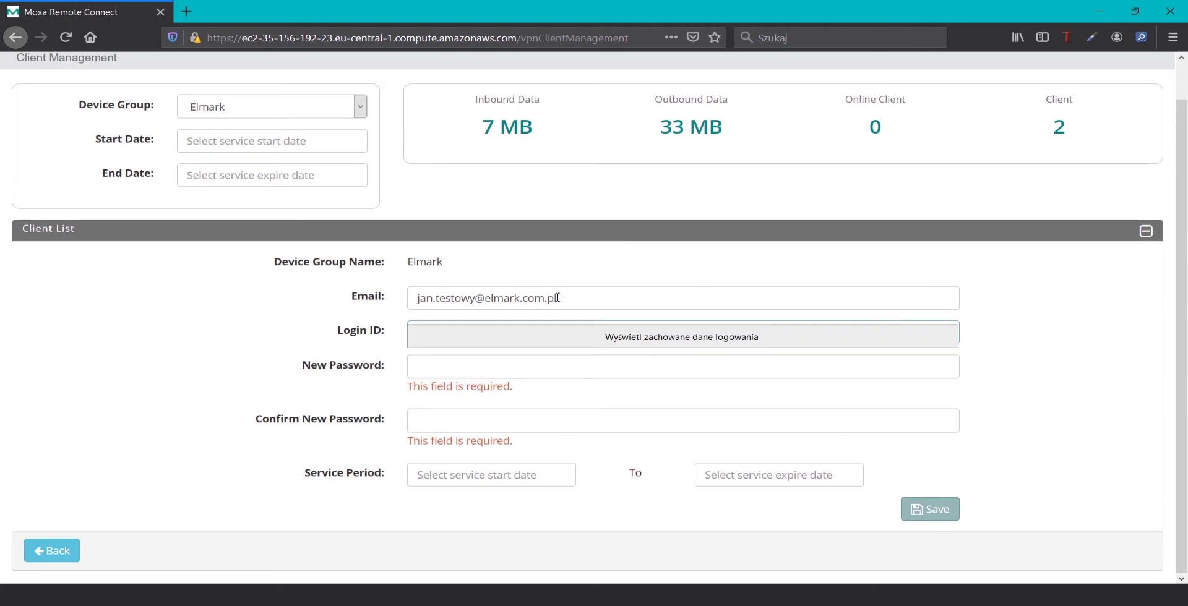
{"action": "left_click", "coordinate": [660, 330]}
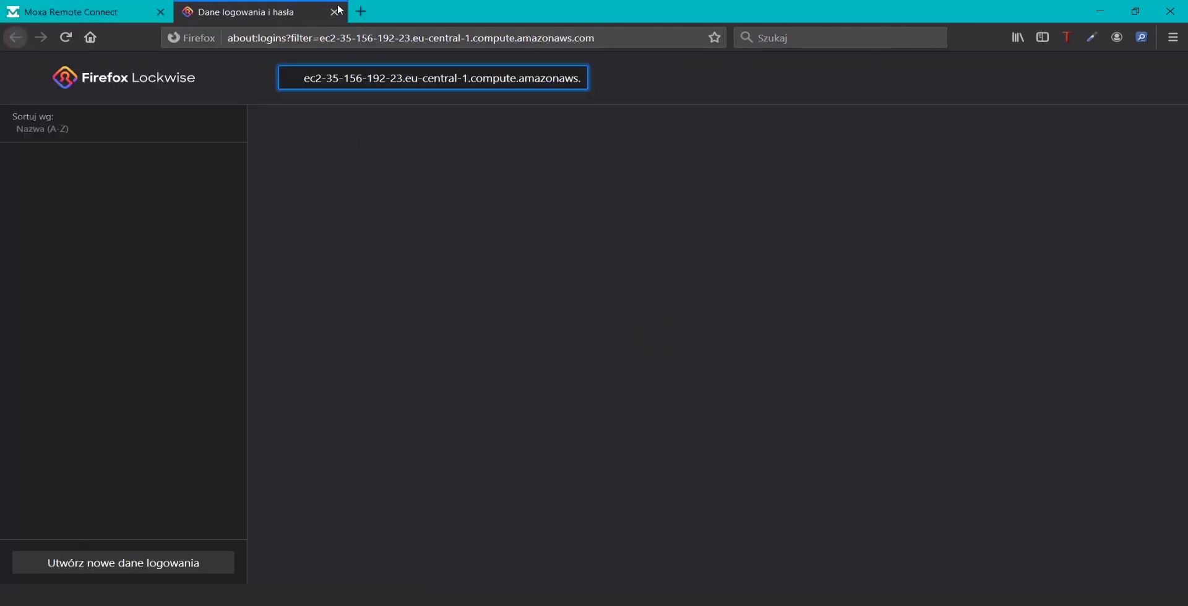
{"action": "left_click", "coordinate": [338, 11]}
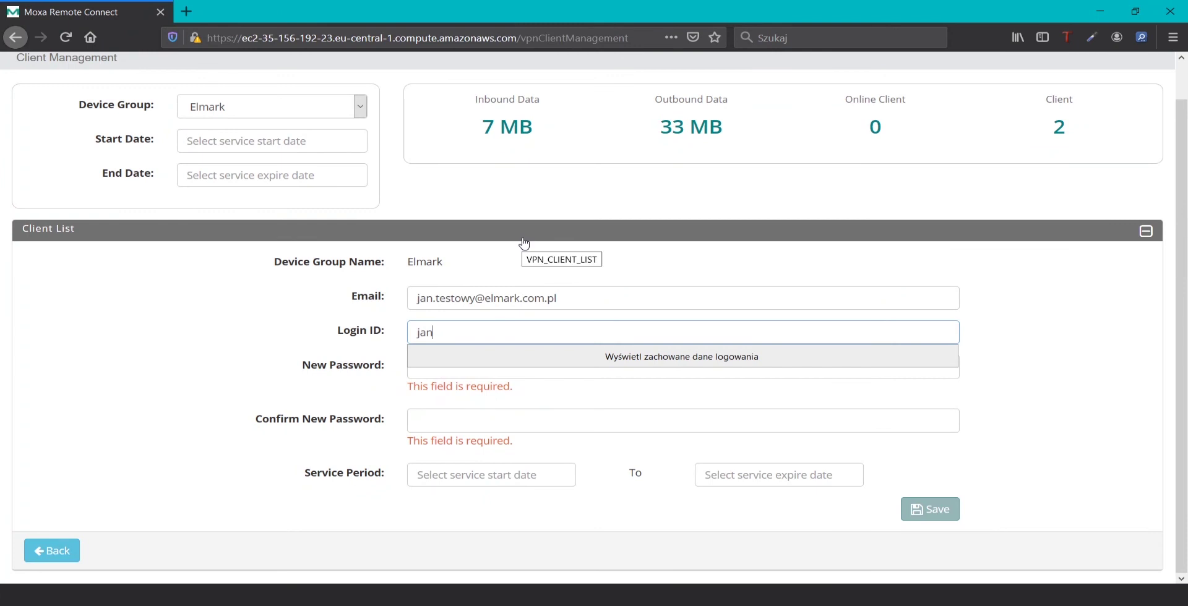
{"action": "type", "text": "an.testowy"}
{"action": "left_click", "coordinate": [464, 376]}
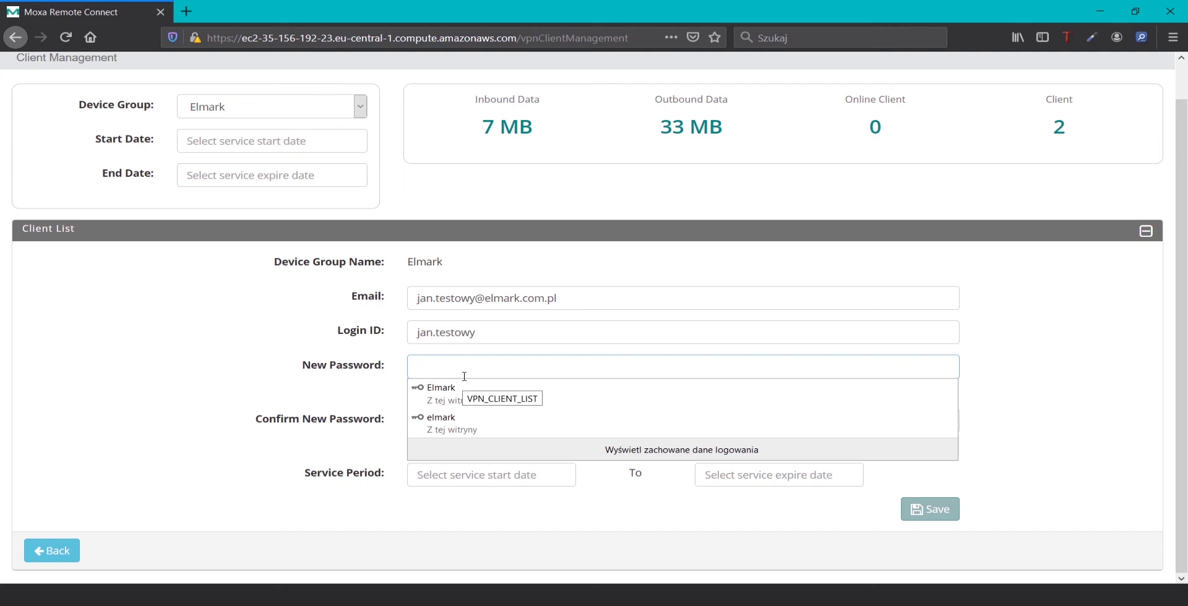
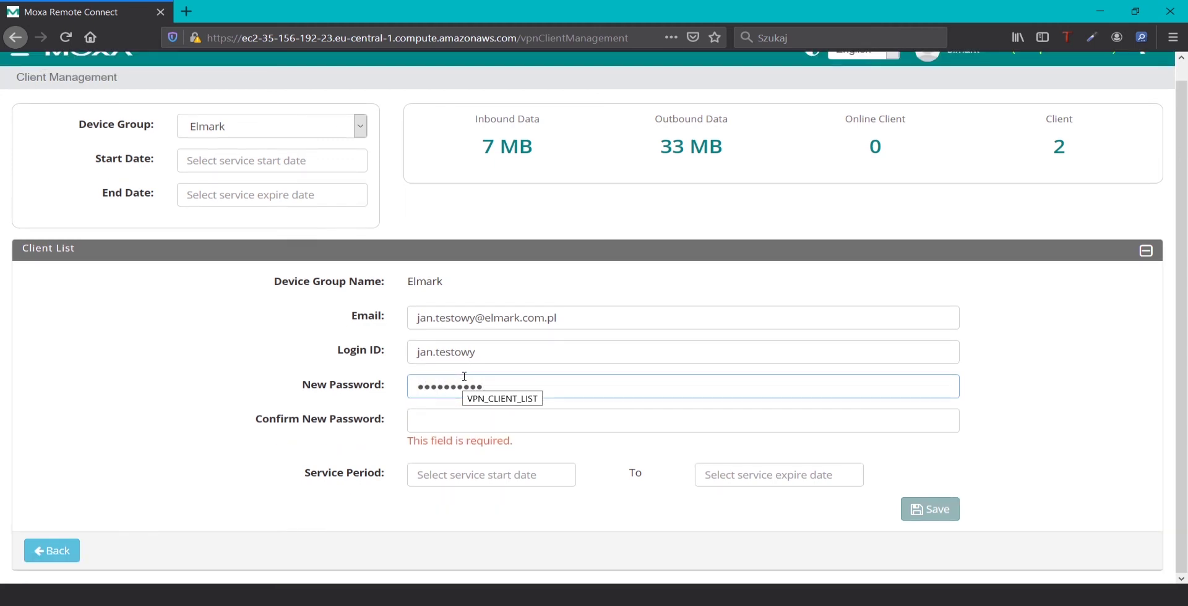
{"action": "left_click", "coordinate": [485, 425]}
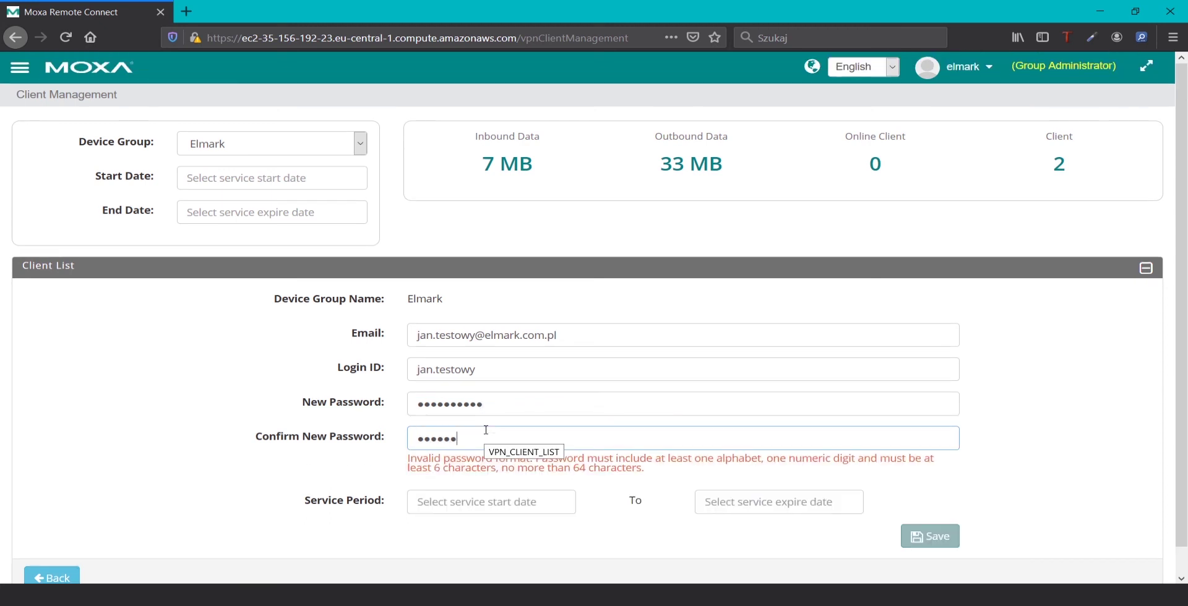
{"action": "left_click", "coordinate": [489, 478]}
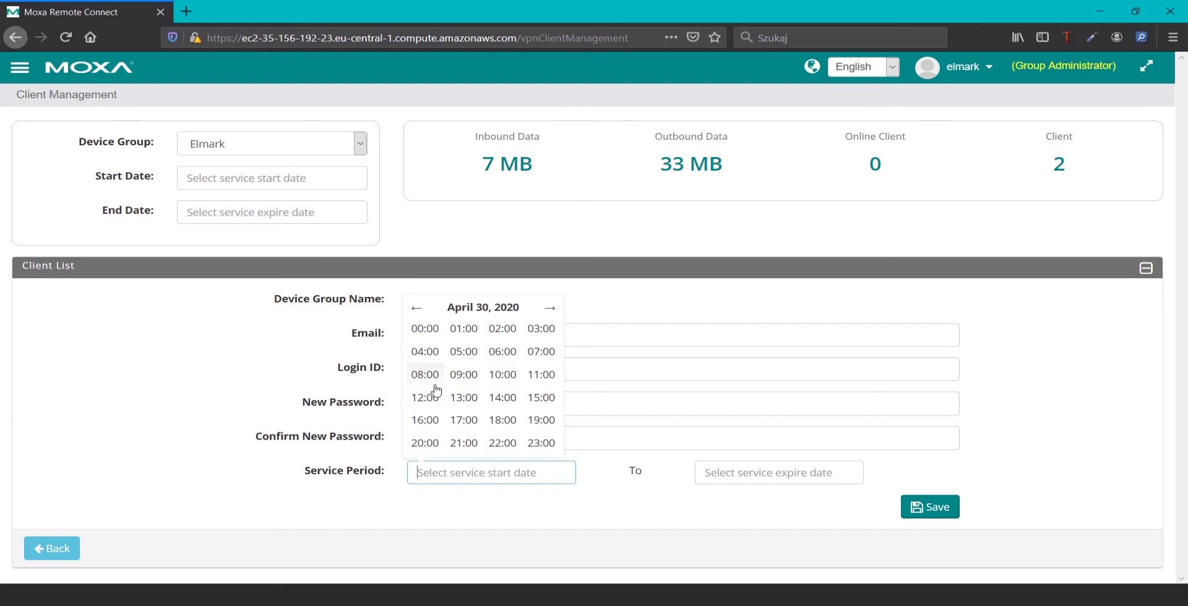
{"action": "left_click", "coordinate": [425, 377]}
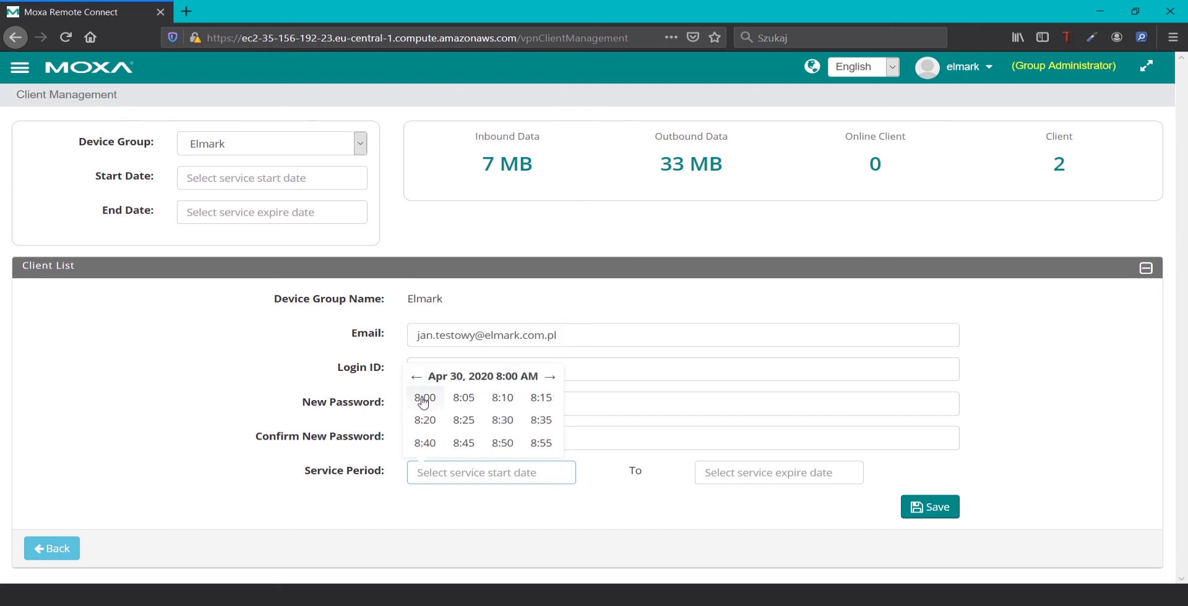
{"action": "left_click", "coordinate": [424, 401]}
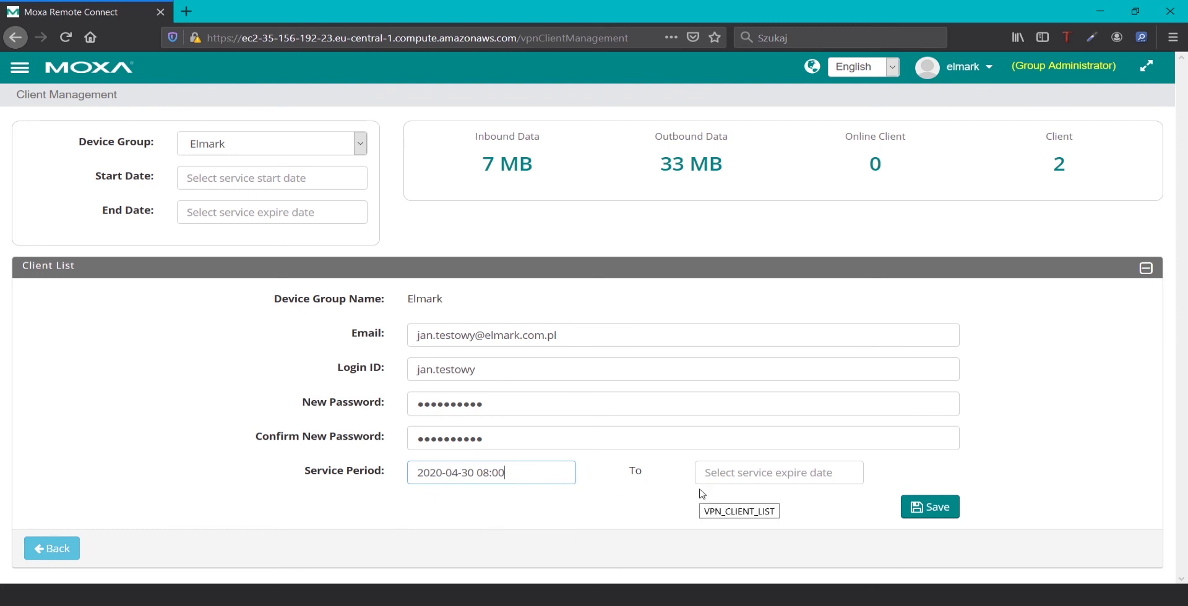
{"action": "left_click", "coordinate": [754, 481]}
{"action": "left_click", "coordinate": [837, 309]}
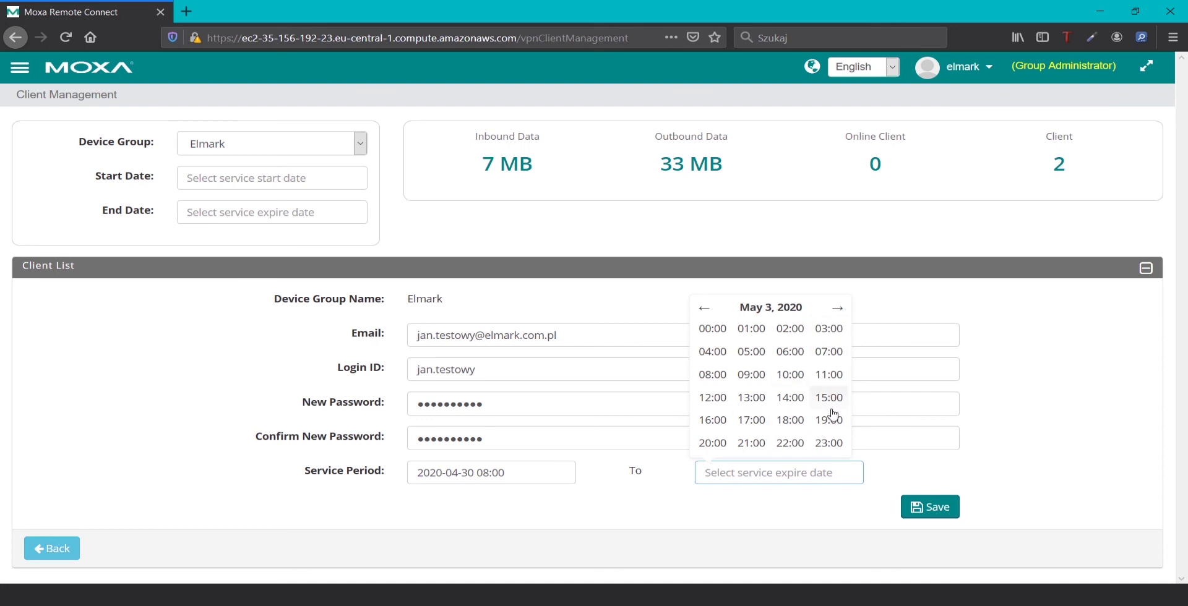
{"action": "left_click", "coordinate": [829, 446]}
{"action": "left_click", "coordinate": [830, 443]}
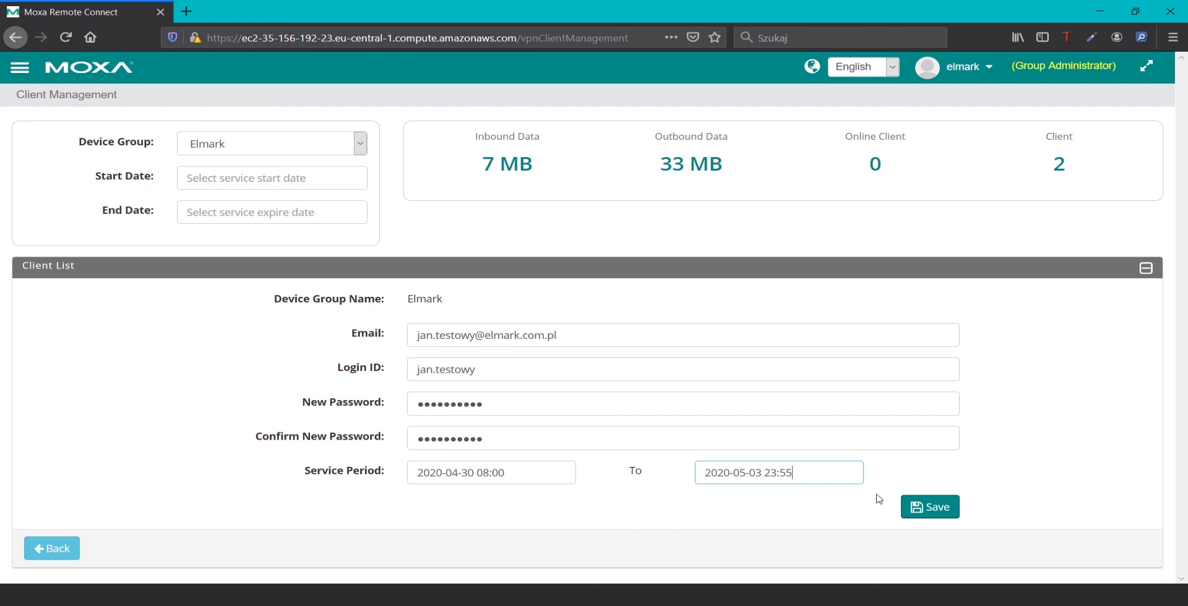
{"action": "left_click", "coordinate": [954, 521]}
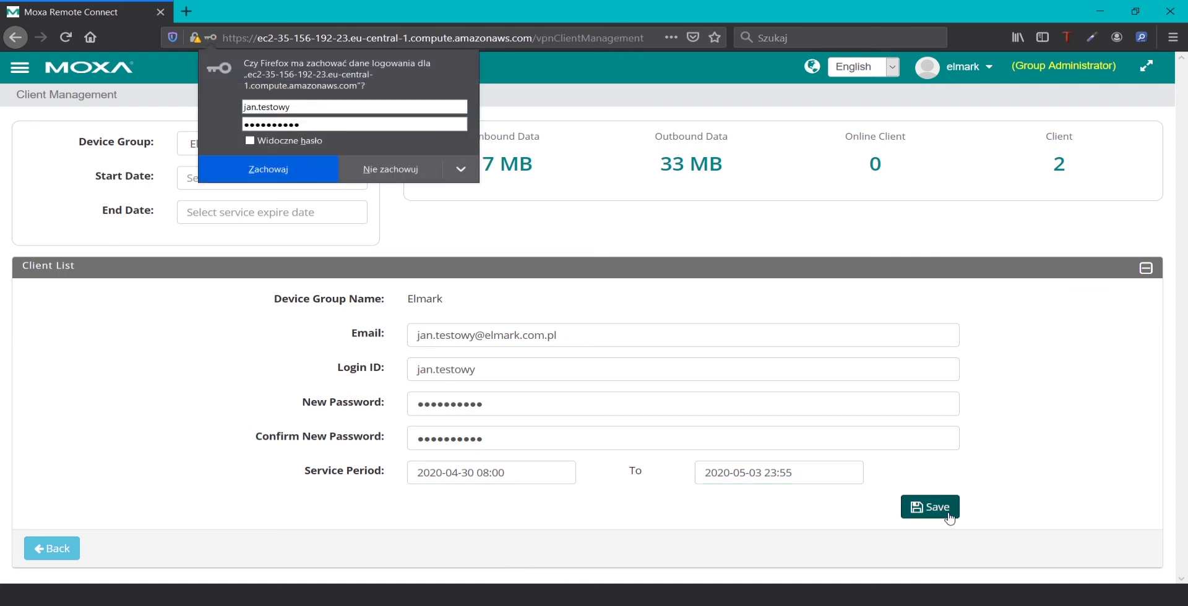
{"action": "left_click", "coordinate": [391, 169]}
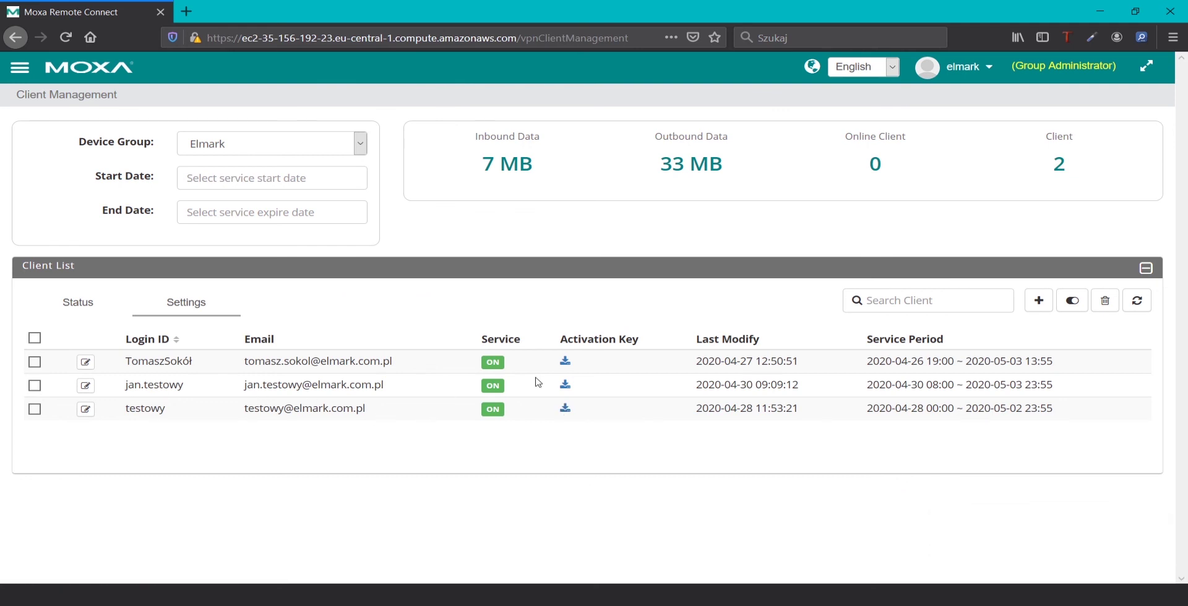
Save the new client's activation key file to disk, then switch to the architecture diagram
{"action": "left_click", "coordinate": [566, 386]}
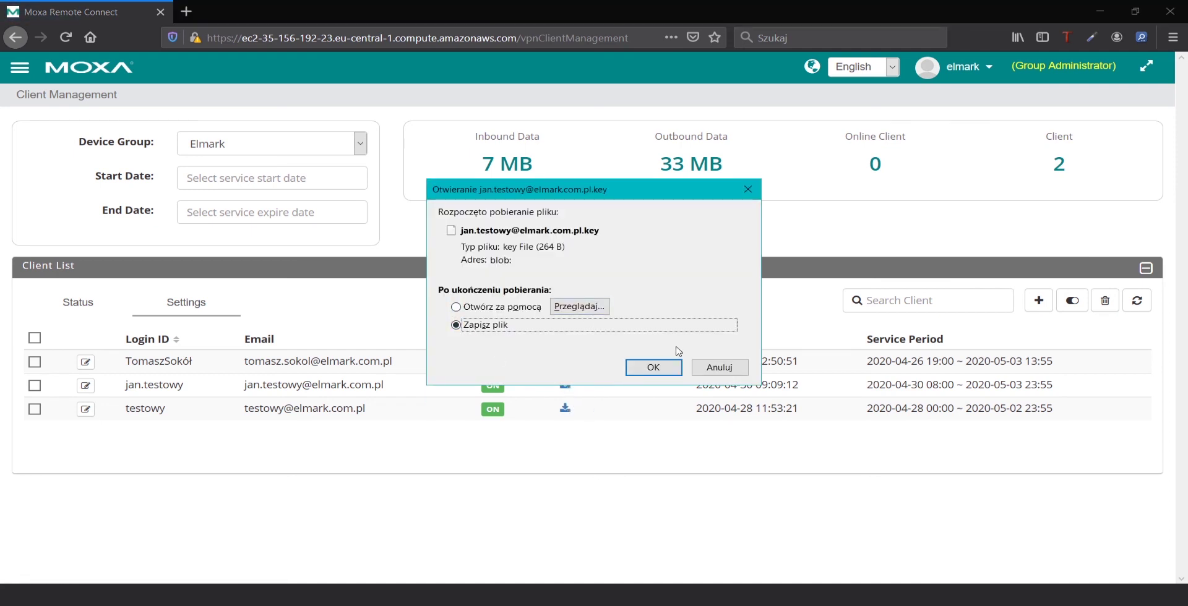
{"action": "left_click", "coordinate": [654, 369]}
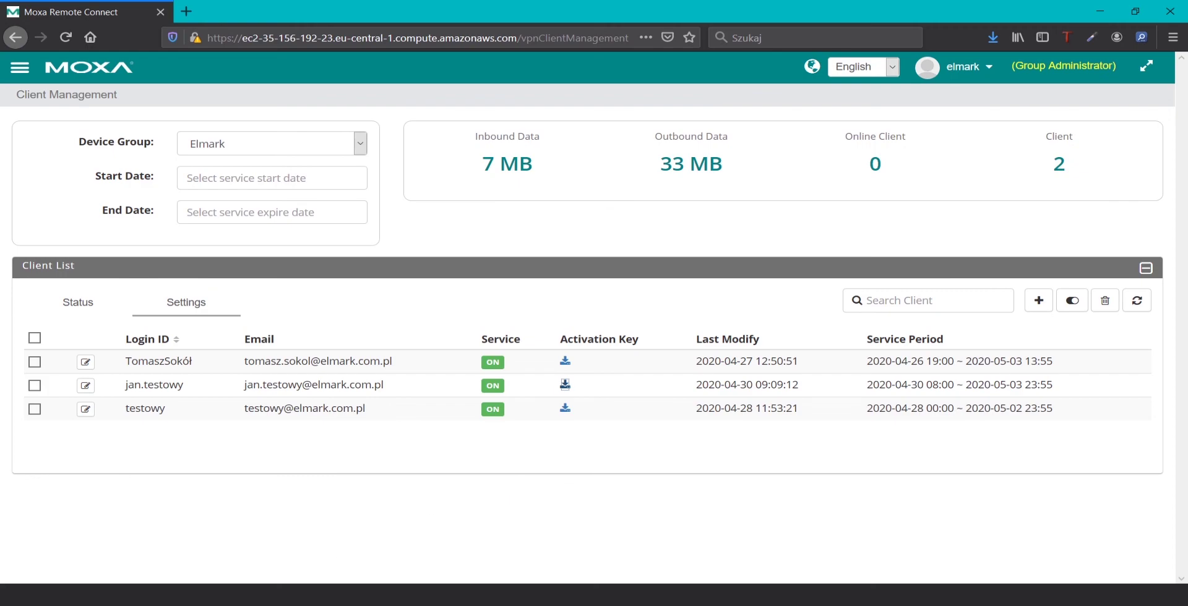
{"action": "key", "text": "alt+Tab"}
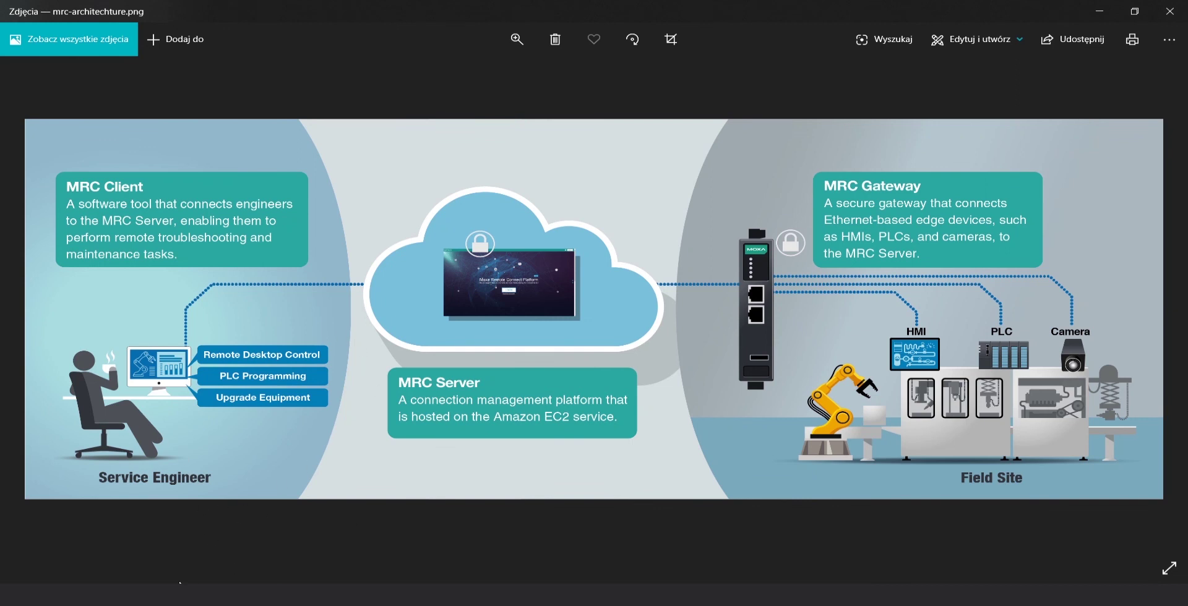
Load the new client's downloaded .key activation file from Downloads into the Remote Connect Client
{"action": "key", "text": "alt+Tab"}
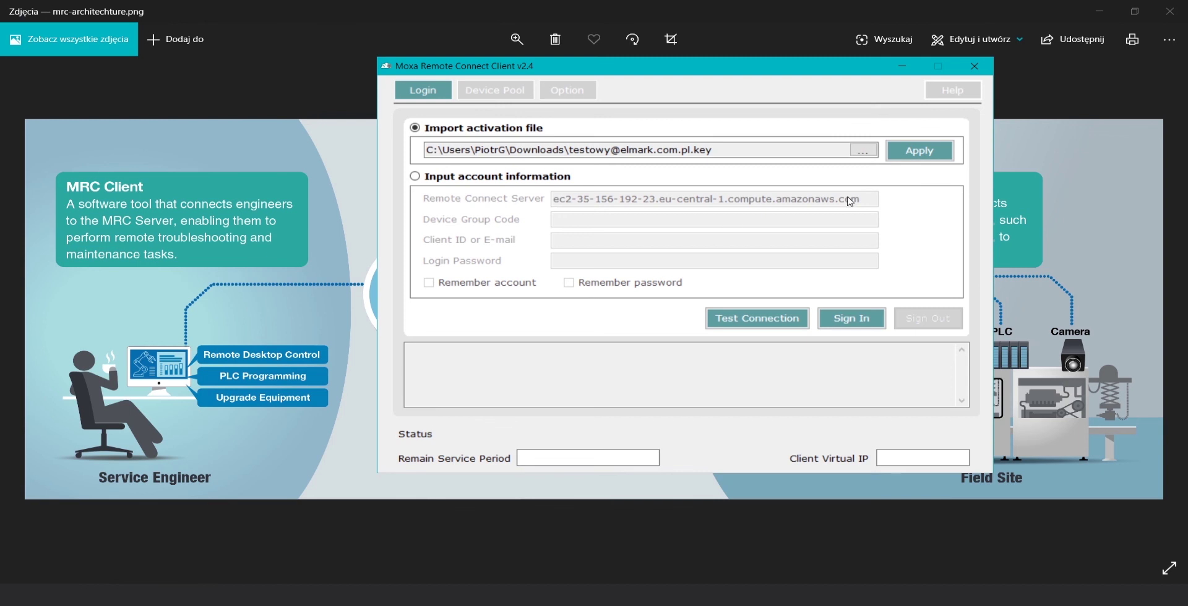
{"action": "left_click", "coordinate": [867, 151]}
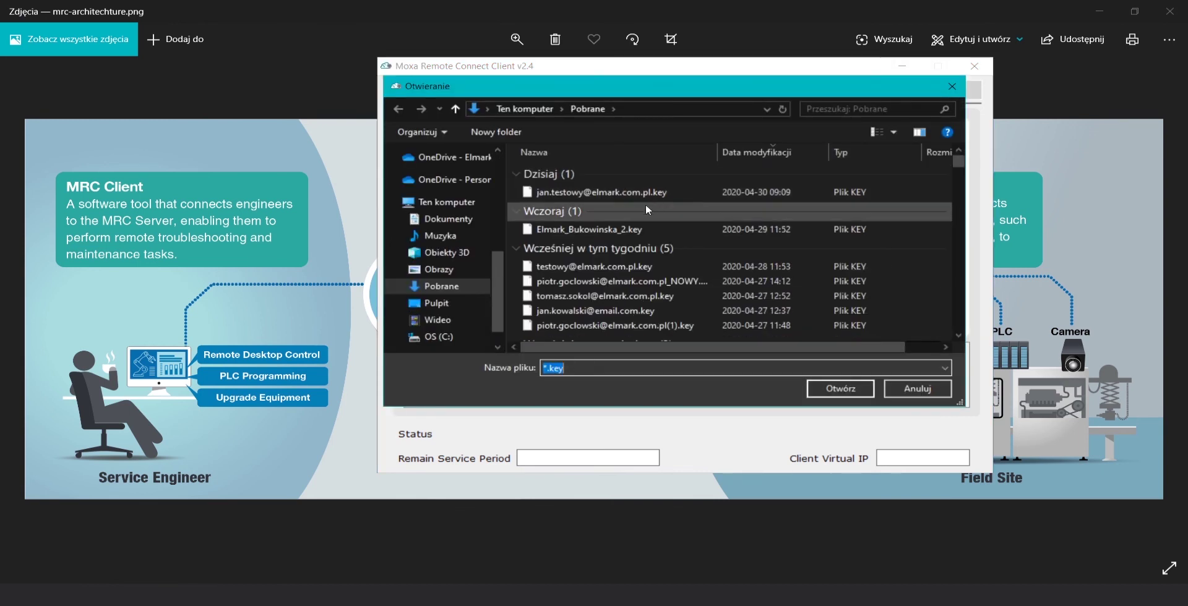
{"action": "left_click", "coordinate": [590, 194]}
{"action": "left_click", "coordinate": [838, 389]}
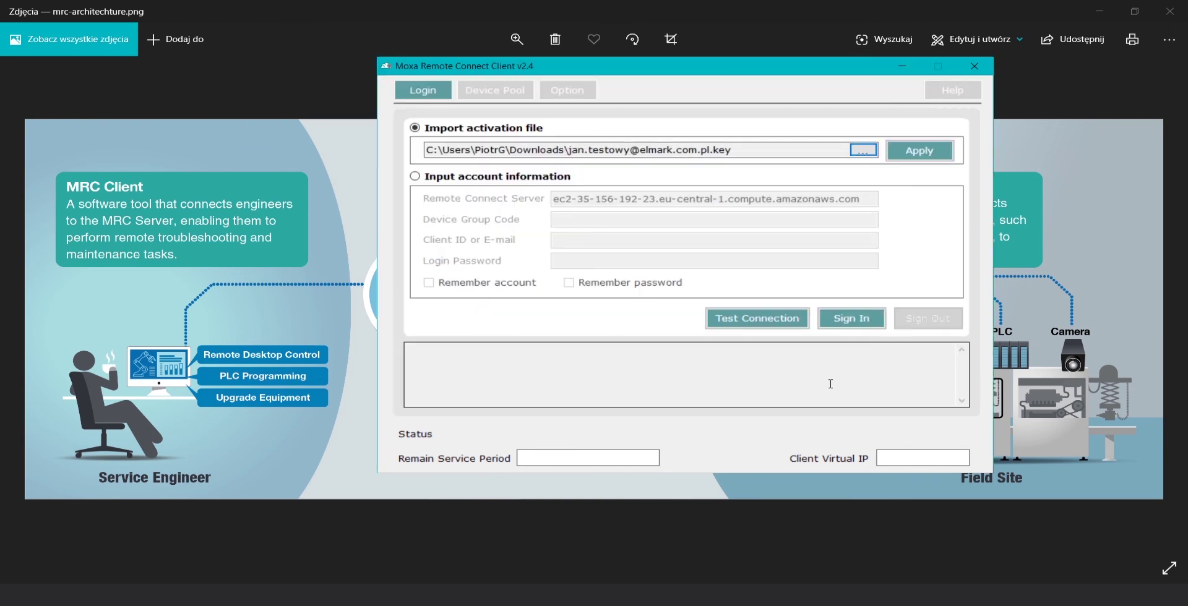
Test the connection to confirm the MRC server is online, then attempt sign-in and dismiss error 400
{"action": "left_click", "coordinate": [777, 323]}
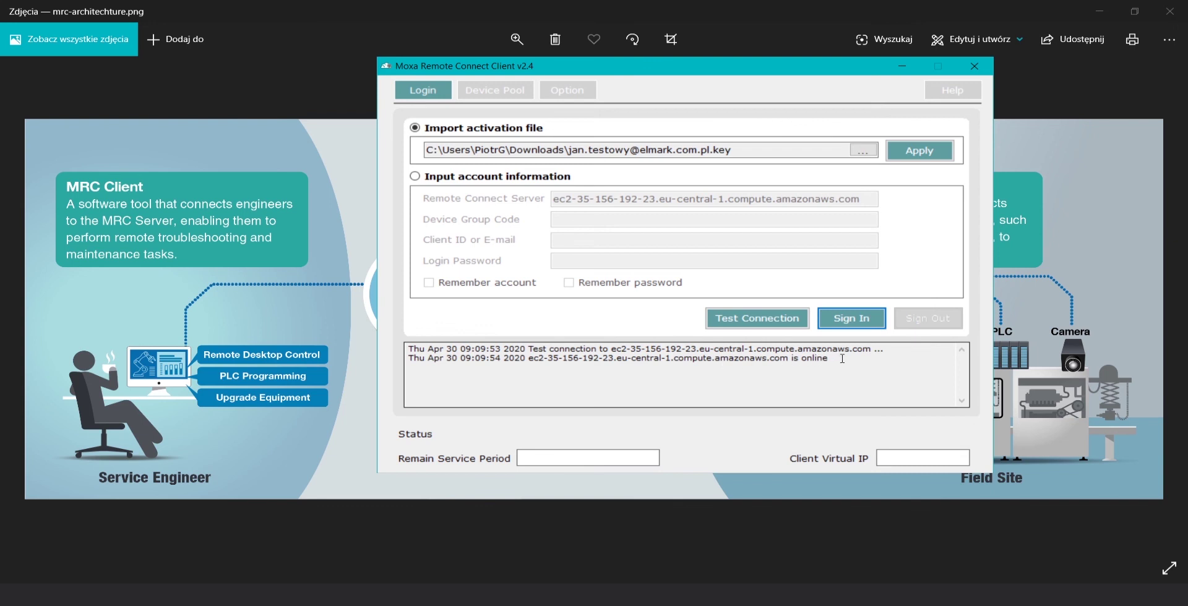
{"action": "left_click", "coordinate": [861, 321]}
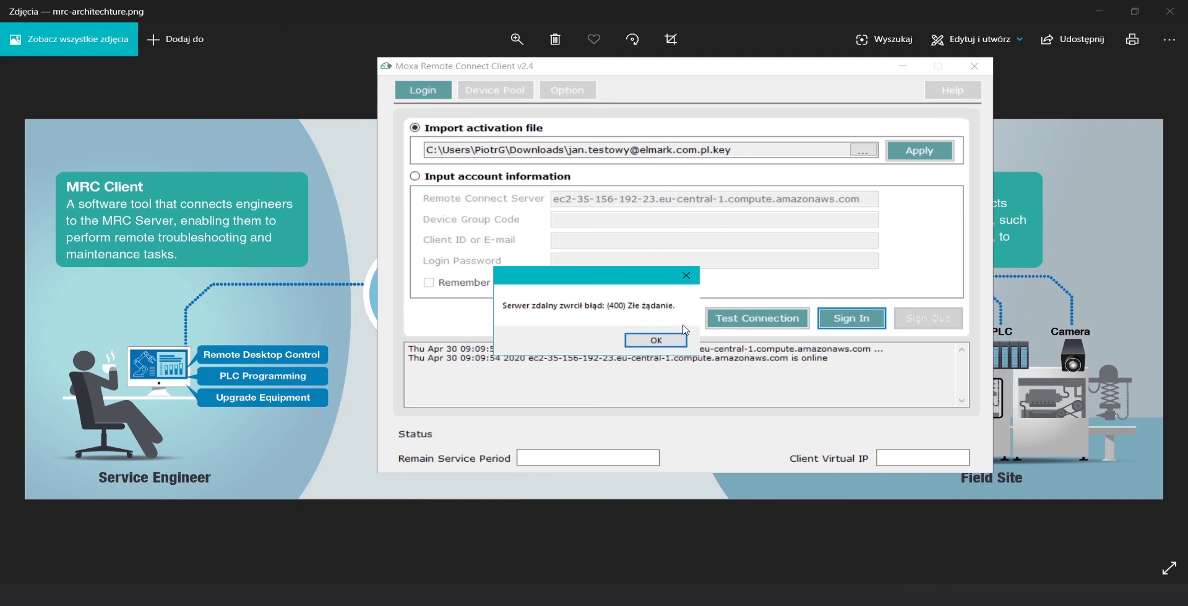
{"action": "left_click", "coordinate": [647, 341]}
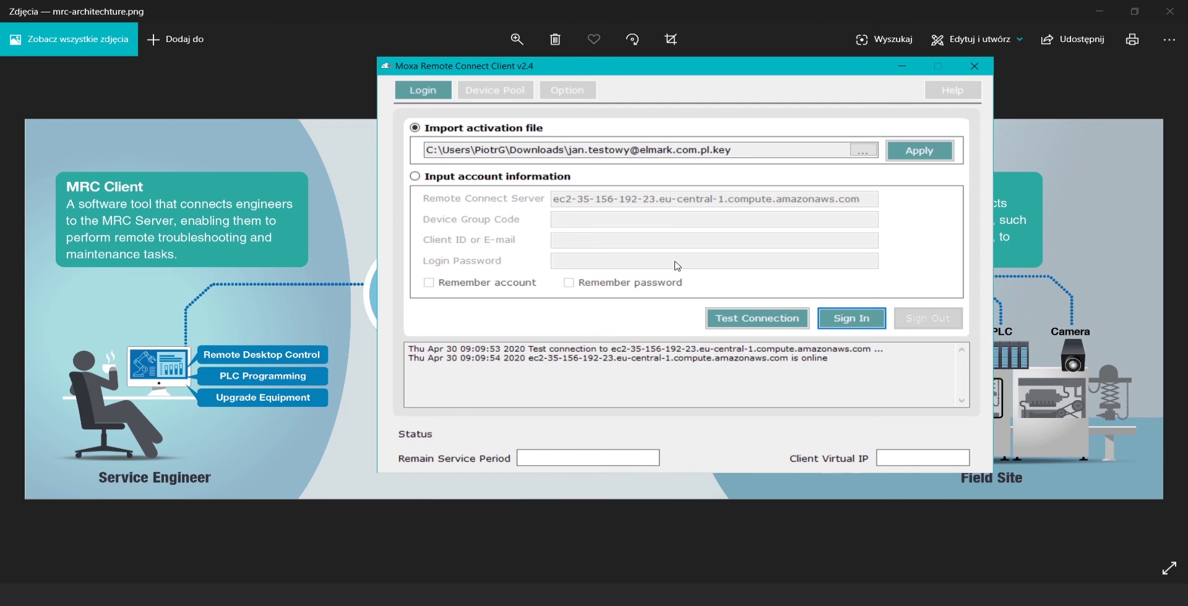
Apply the activation file's account details and sign in, getting Signed In with virtual IP 10.1.0.5
{"action": "left_click", "coordinate": [935, 155]}
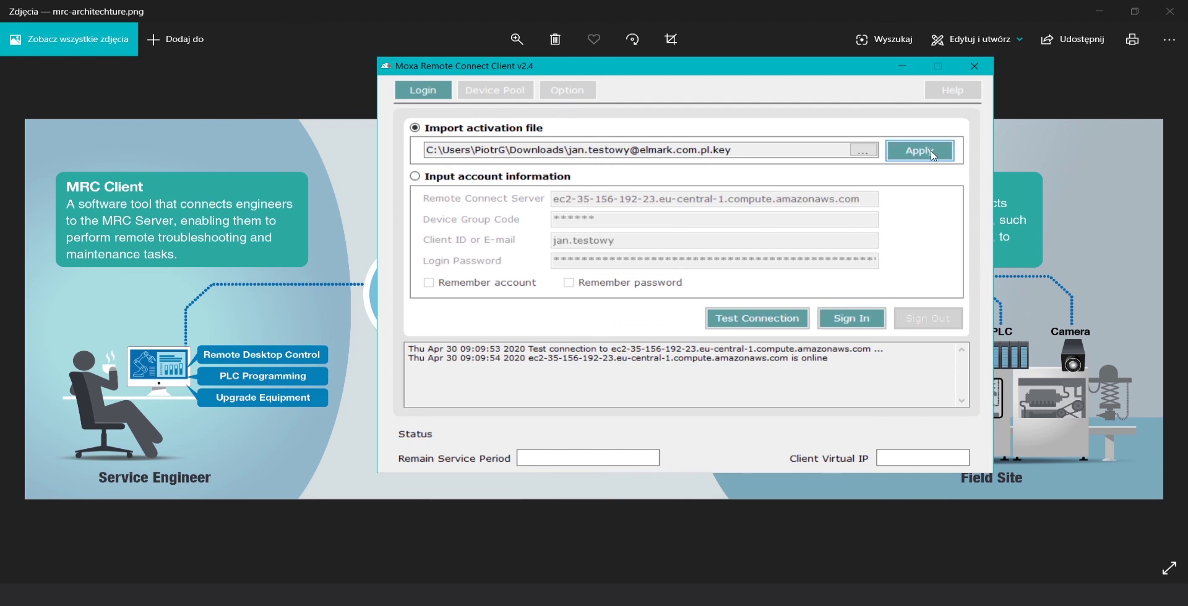
{"action": "left_click", "coordinate": [852, 320]}
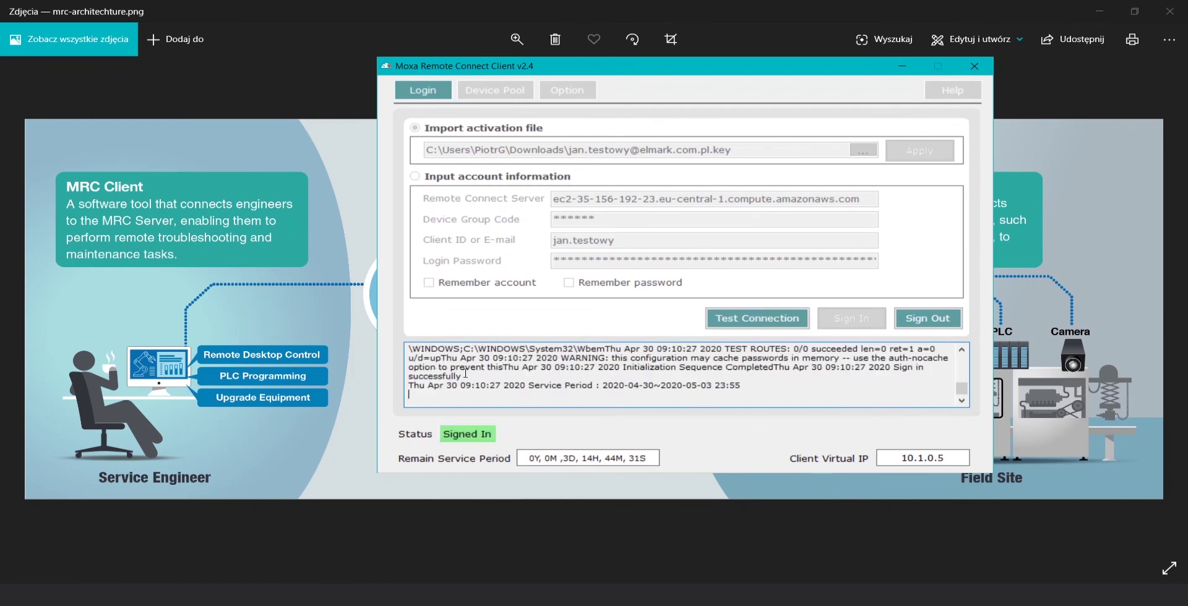
{"action": "left_click_drag", "start_coordinate": [464, 373], "coordinate": [407, 375]}
In Device Pool, enable tunnels for Nport_5450 and the whole Bukowinska_2 gateway, then move the window left
{"action": "left_click", "coordinate": [493, 98]}
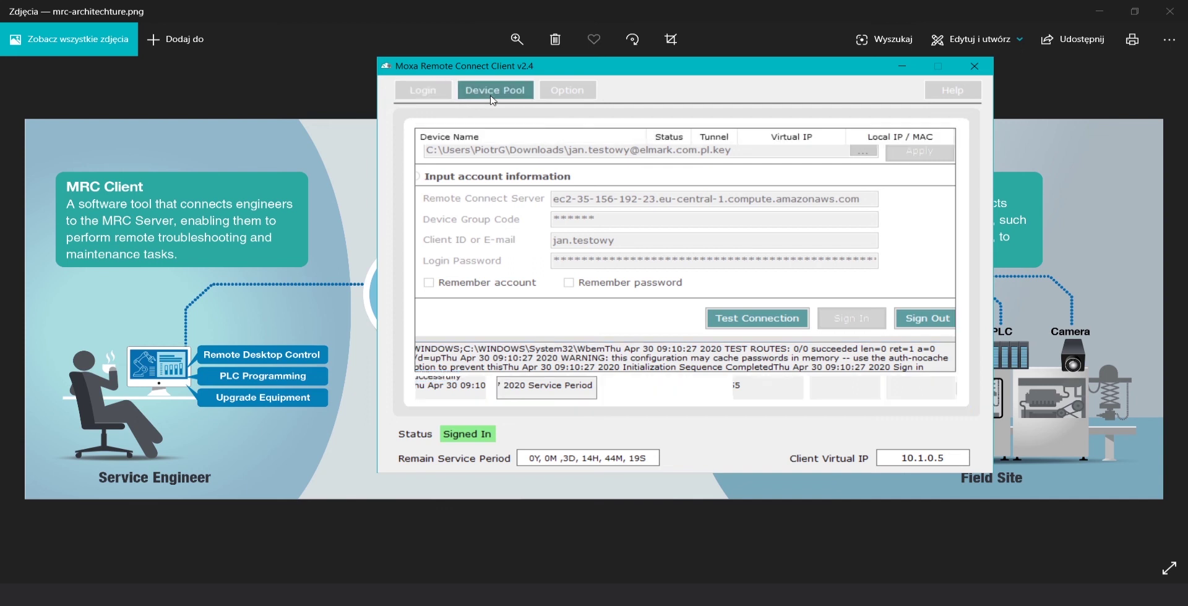
{"action": "left_click", "coordinate": [422, 155]}
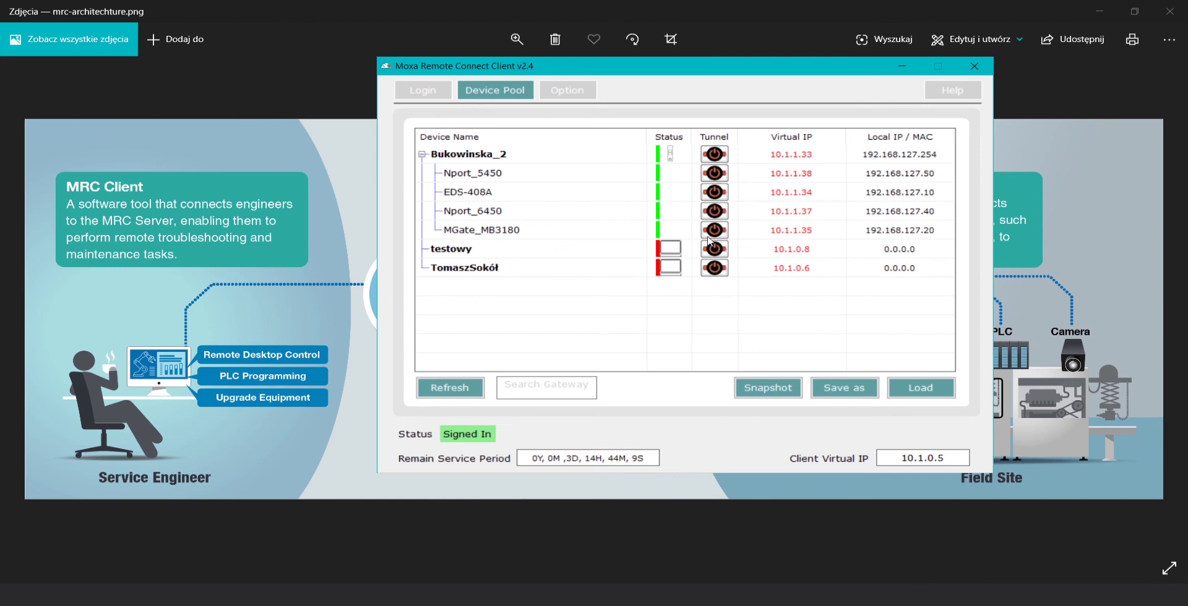
{"action": "left_click", "coordinate": [719, 175]}
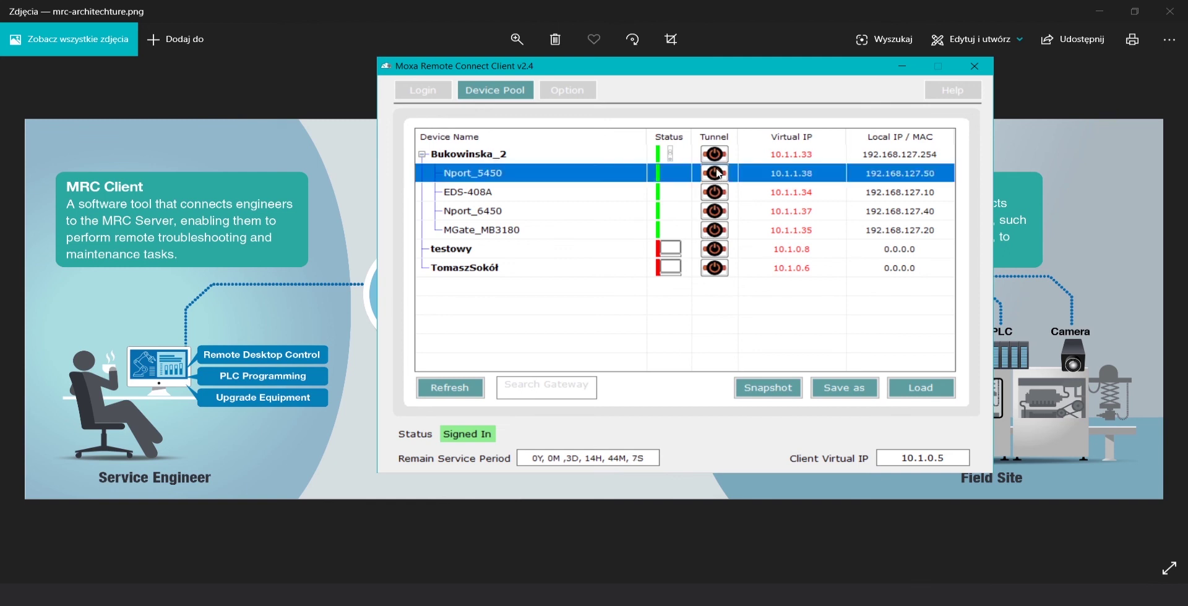
{"action": "left_click", "coordinate": [720, 195]}
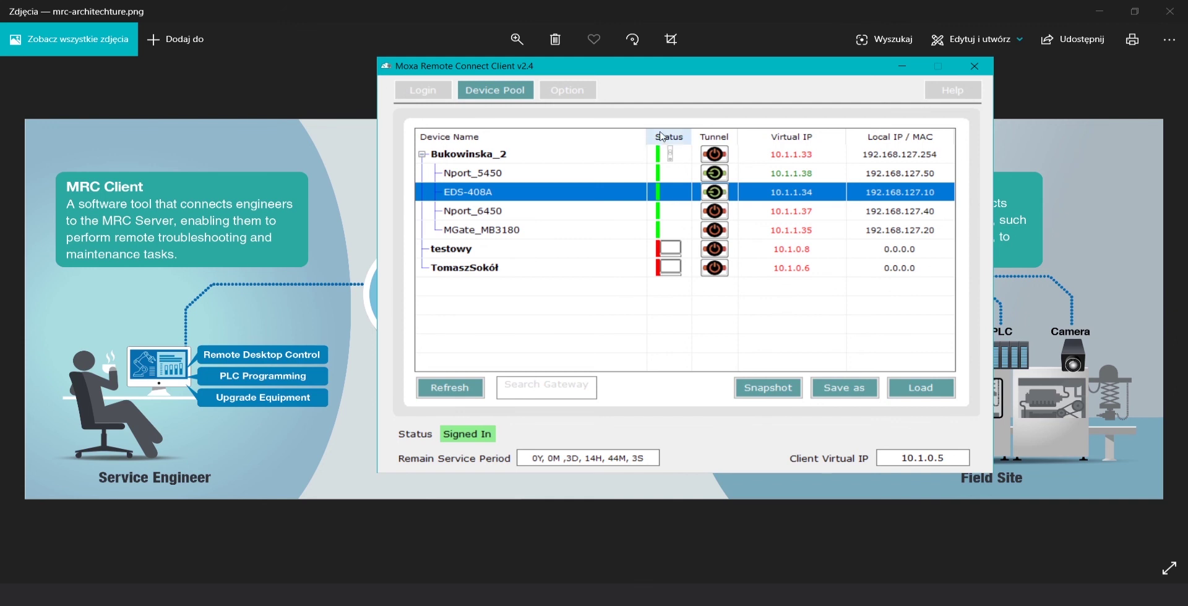
{"action": "left_click", "coordinate": [722, 155]}
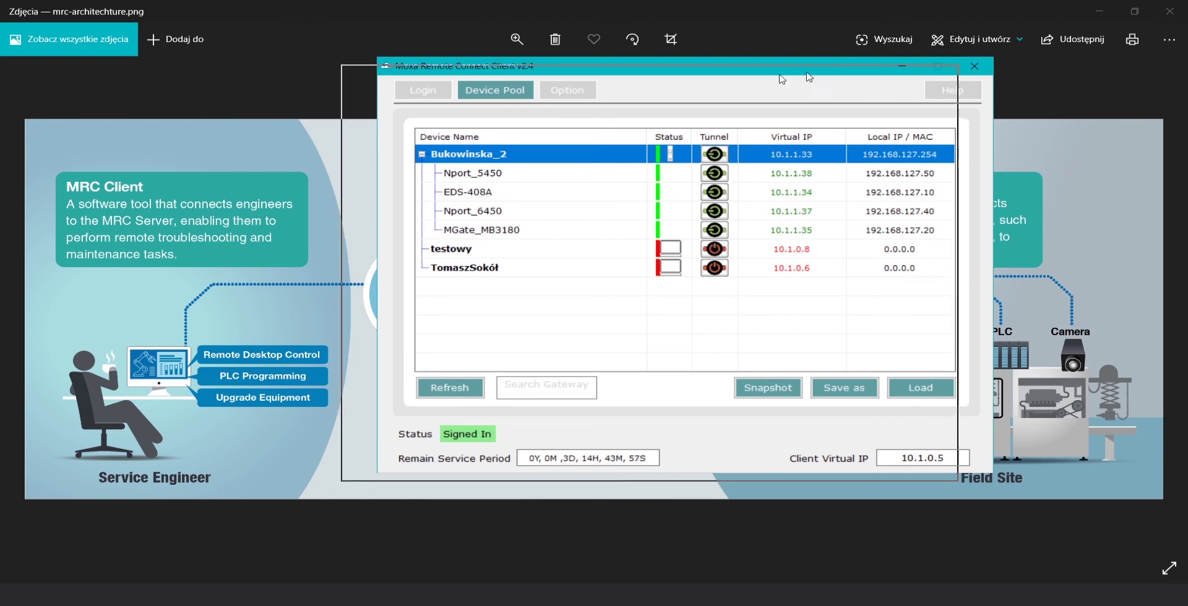
{"action": "left_click_drag", "start_coordinate": [489, 102], "coordinate": [489, 102]}
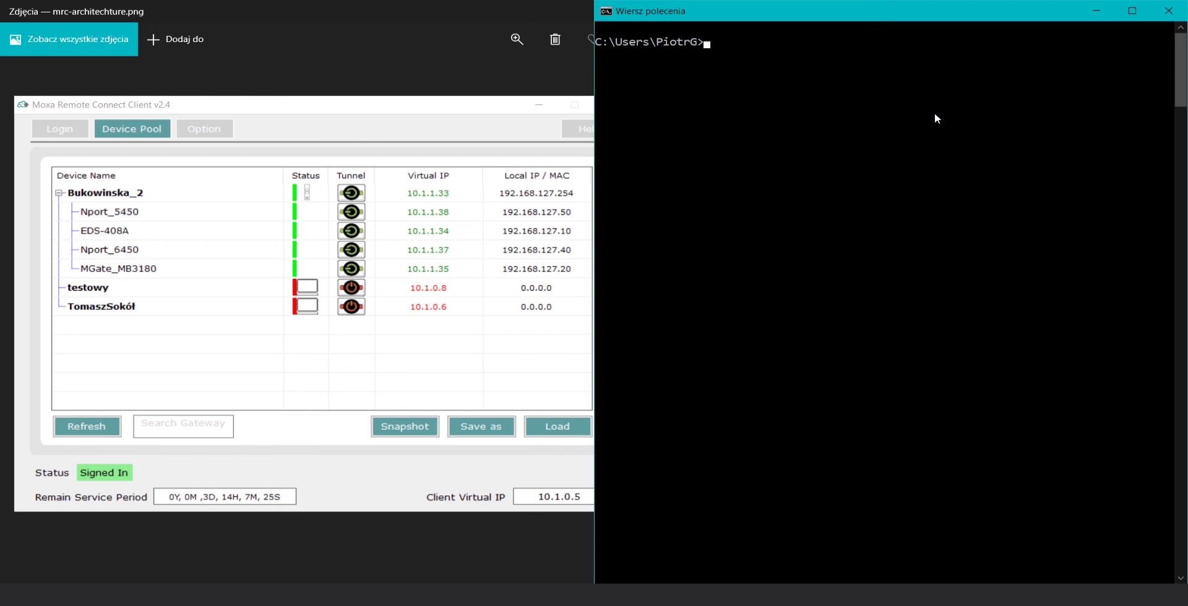
Ping the virtual IP 10.1.1.38 from Command Prompt
{"action": "type", "text": "ing 10.1.1"}
{"action": "type", "text": "38"}
{"action": "key", "text": "BackSpace"}
{"action": "key", "text": "BackSpace"}
{"action": "type", "text": ".2"}
{"action": "key", "text": "BackSpace"}
{"action": "type", "text": "38"}
{"action": "key", "text": "Return"}
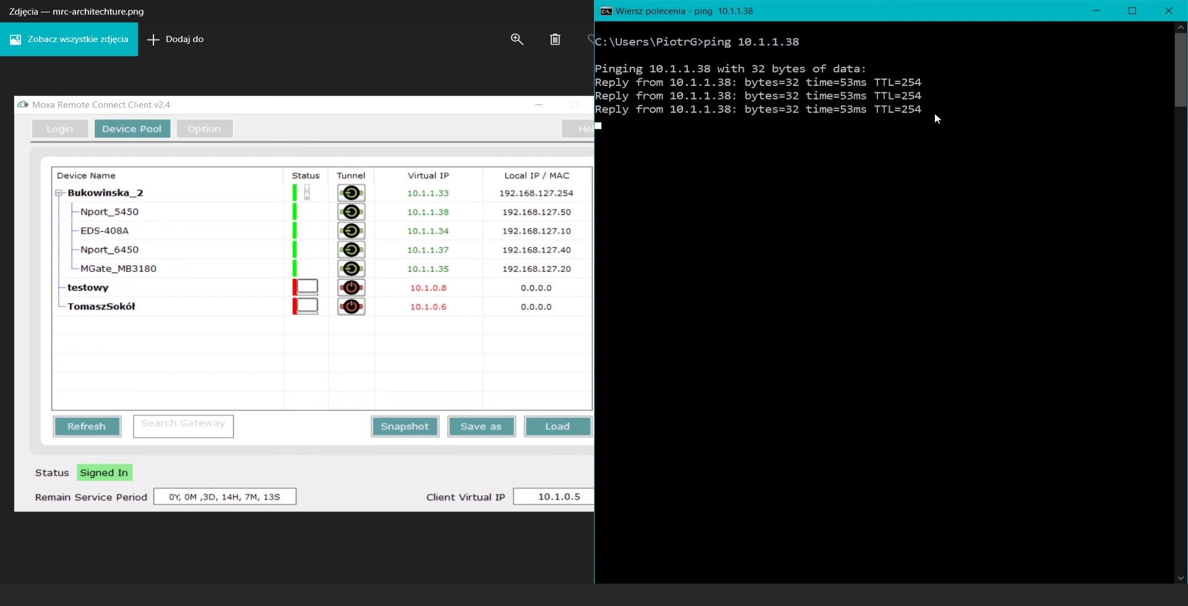
Ping 10.1.1.34 and then 10.1.1.37, stopping each run with Ctrl+C
{"action": "key", "text": "Up"}
{"action": "key", "text": "BackSpace"}
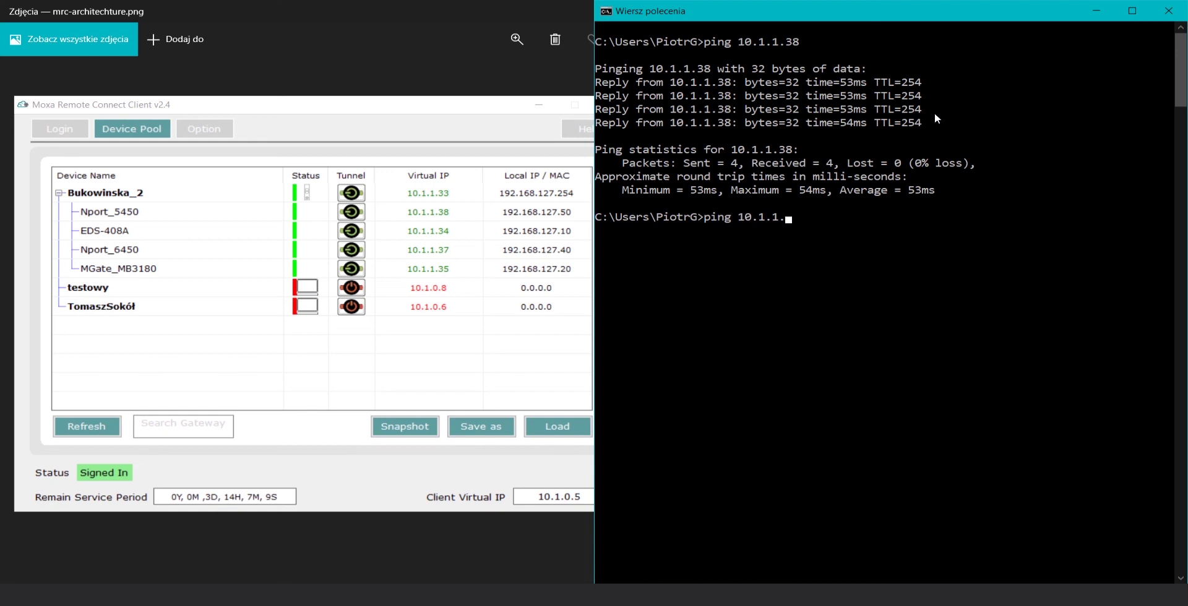
{"action": "type", "text": "4"}
{"action": "key", "text": "Return"}
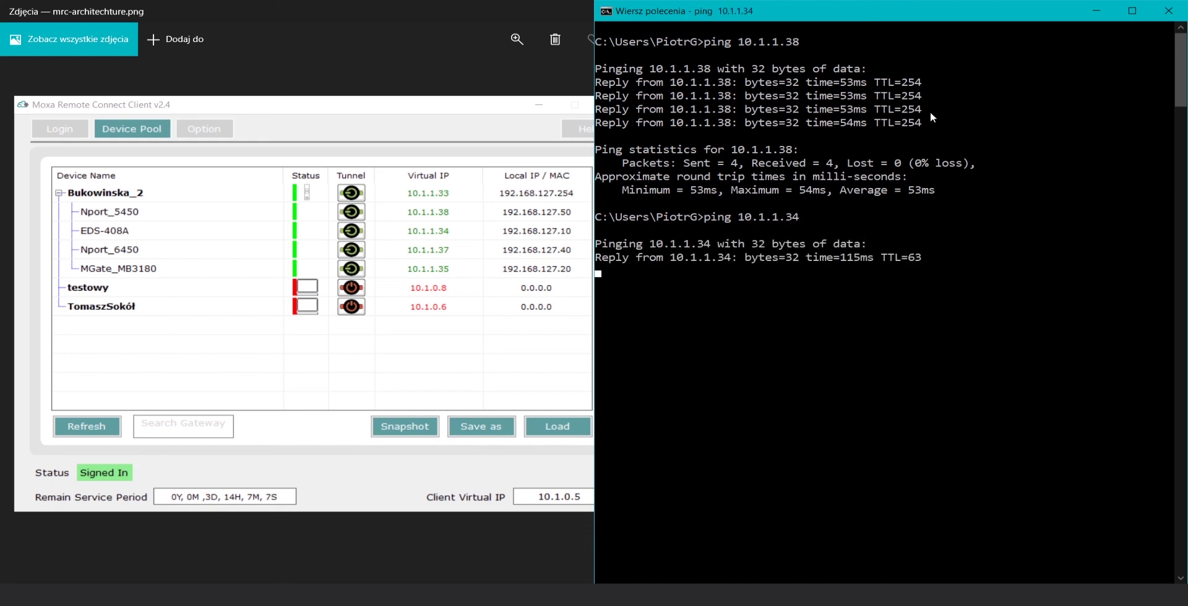
{"action": "key", "text": "ctrl+c"}
{"action": "key", "text": "Up"}
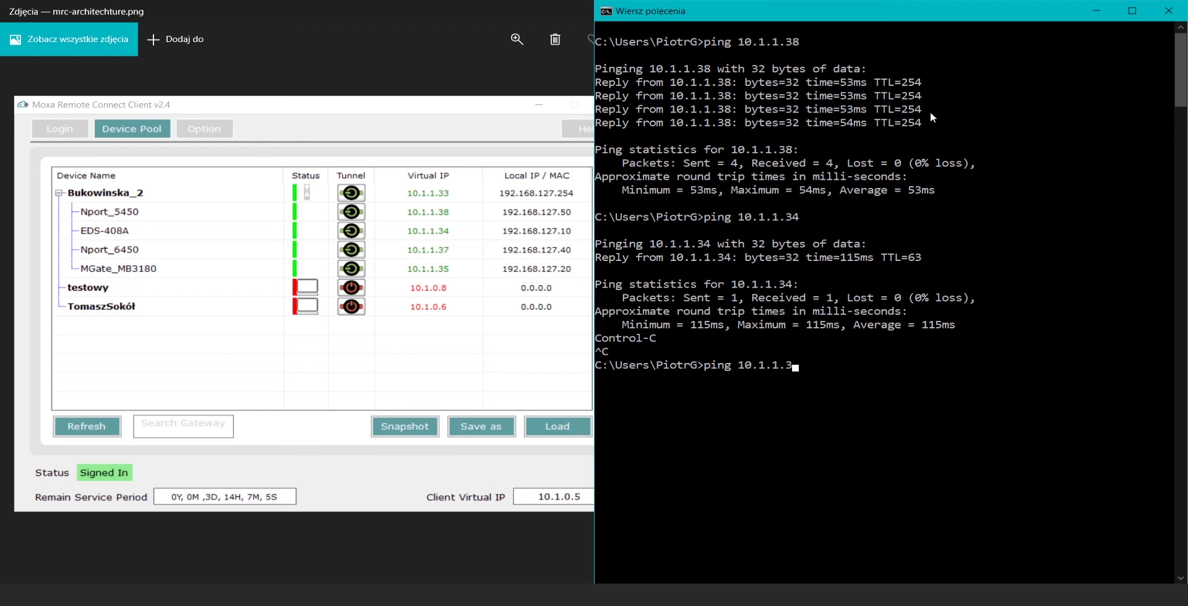
{"action": "type", "text": "7"}
{"action": "key", "text": "Return"}
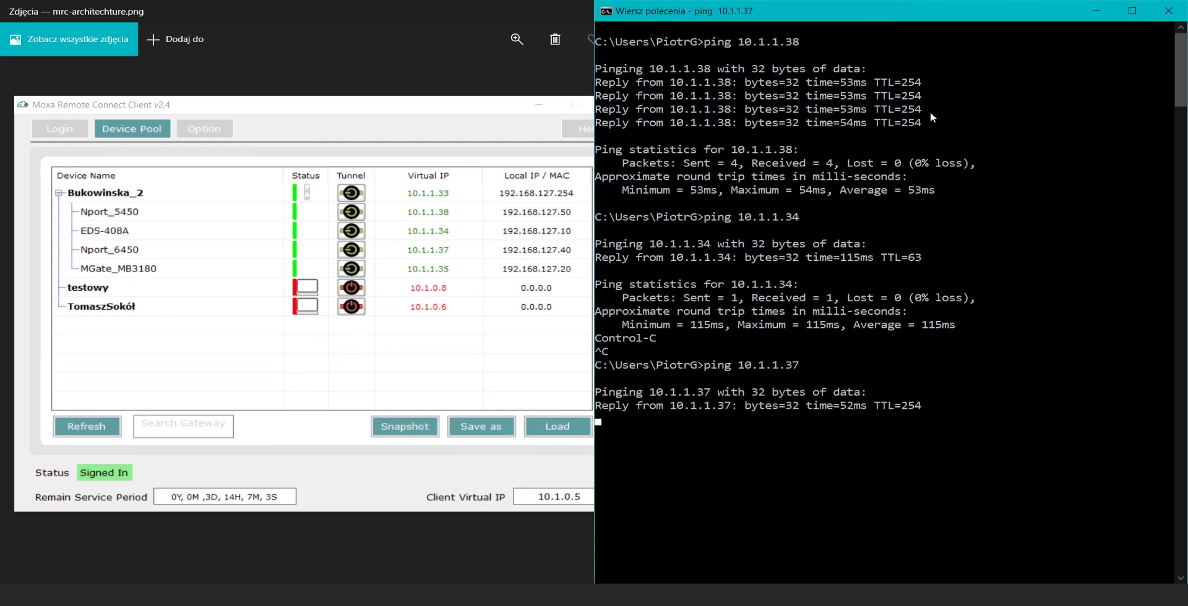
Ping 10.1.1.35 after stopping the previous ping
{"action": "key", "text": "ctrl+c"}
{"action": "key", "text": "Up"}
{"action": "type", "text": "5"}
{"action": "key", "text": "Return"}
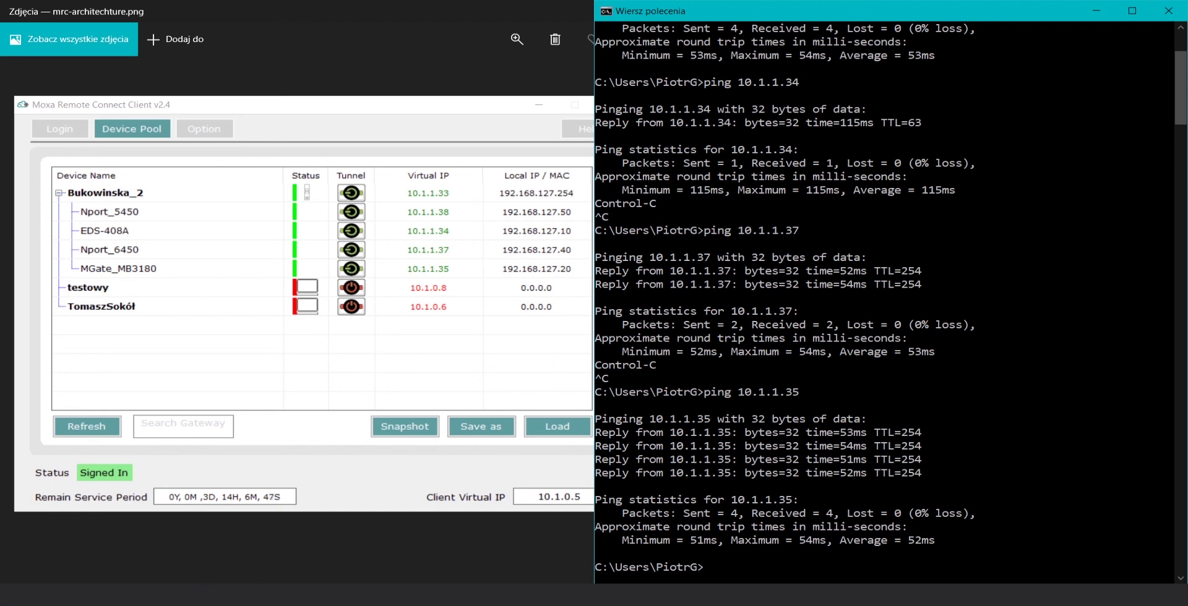
{"action": "key", "text": "alt+Tab"}
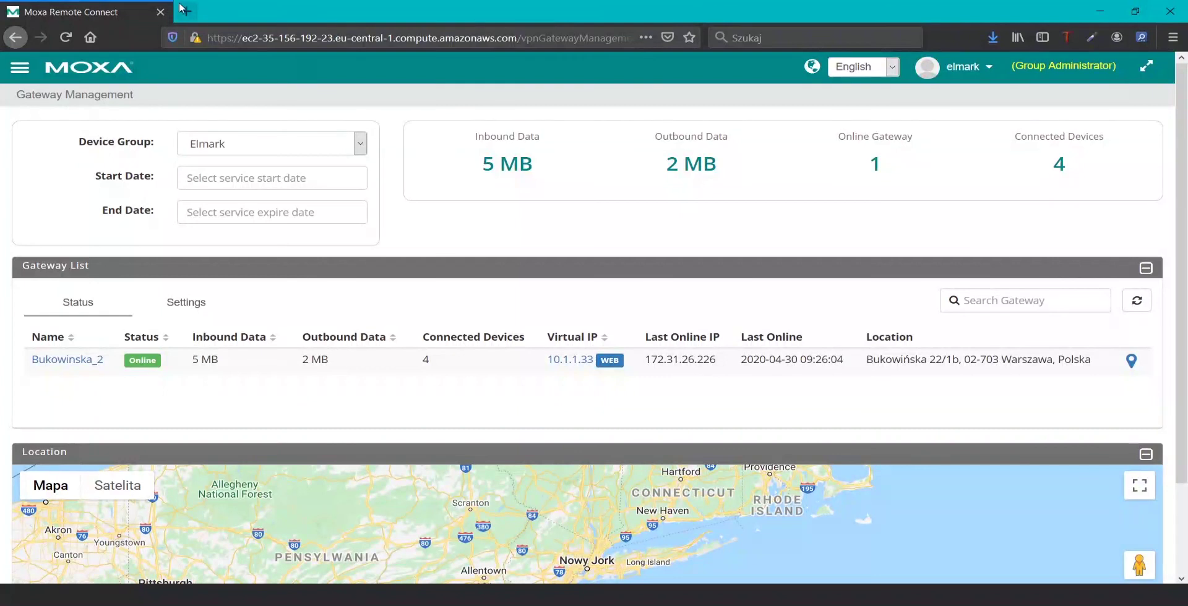
Open the EDS-408A switch page at 10.1.1.34 in a new browser tab
{"action": "left_click", "coordinate": [185, 10]}
{"action": "type", "text": "10.8"}
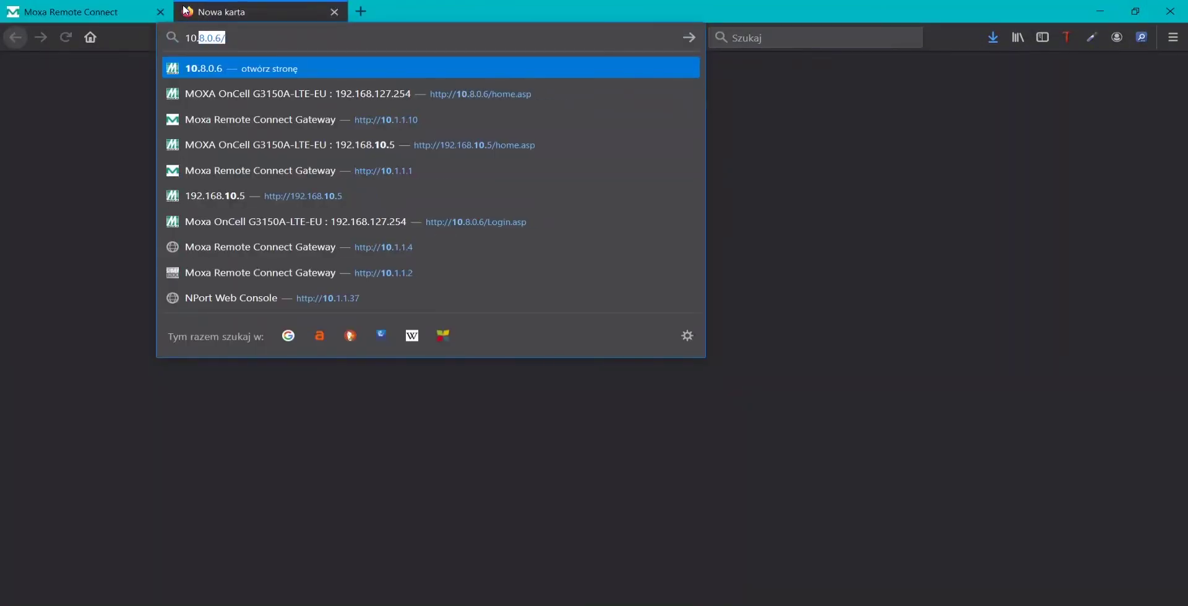
{"action": "key", "text": "BackSpace"}
{"action": "key", "text": "BackSpace"}
{"action": "type", "text": "1.1"}
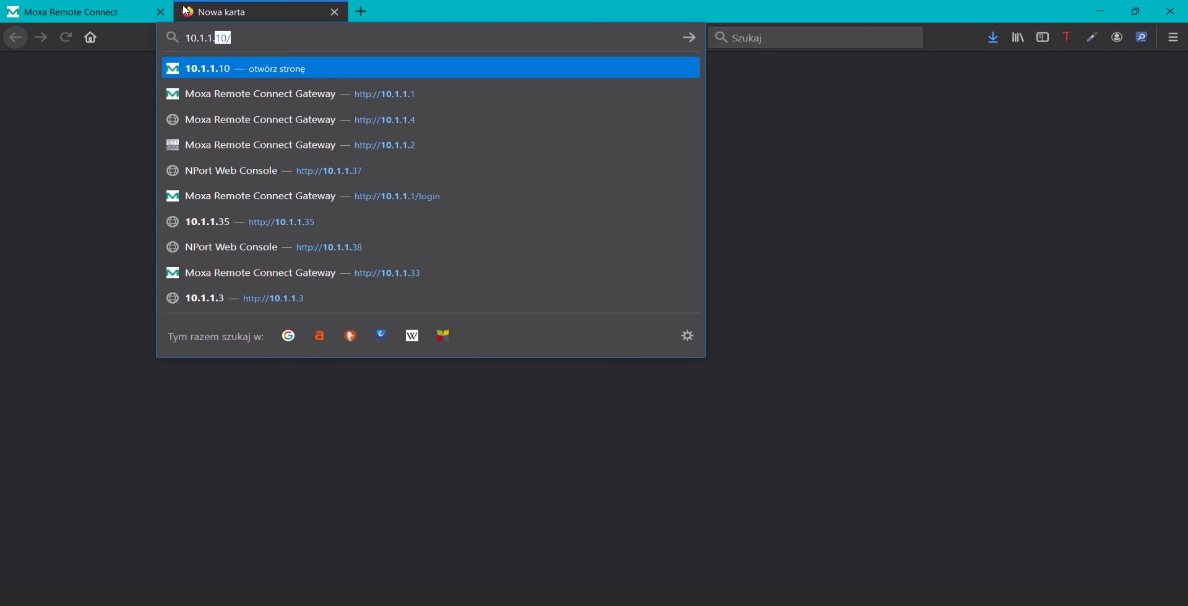
{"action": "type", "text": "."}
{"action": "key", "text": "alt+Tab"}
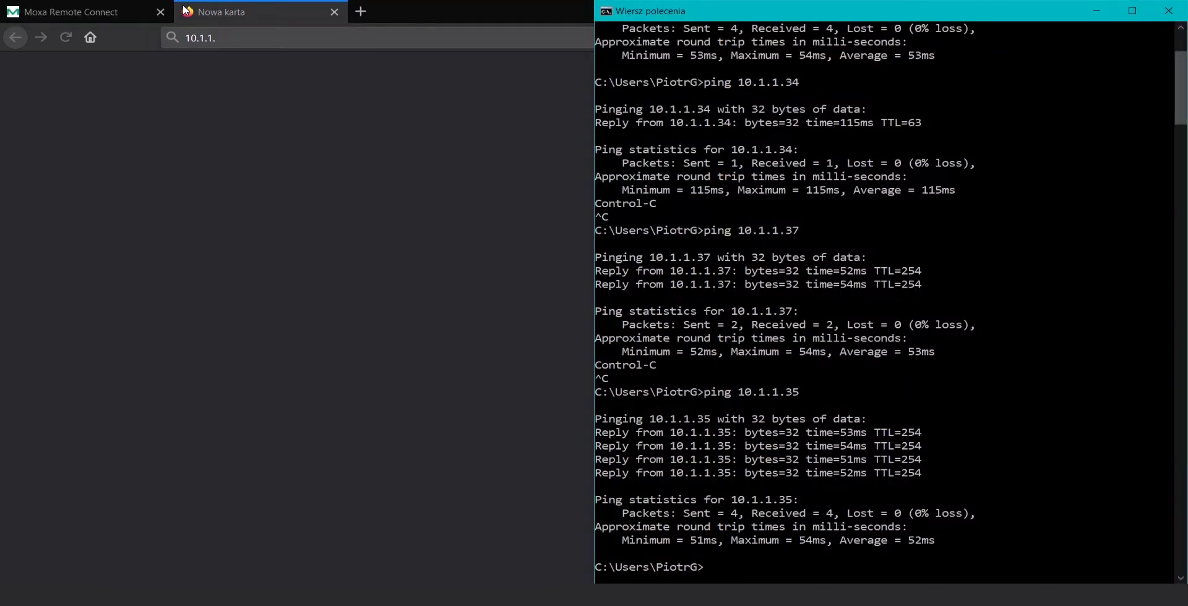
{"action": "left_click", "coordinate": [185, 10]}
{"action": "type", "text": "37"}
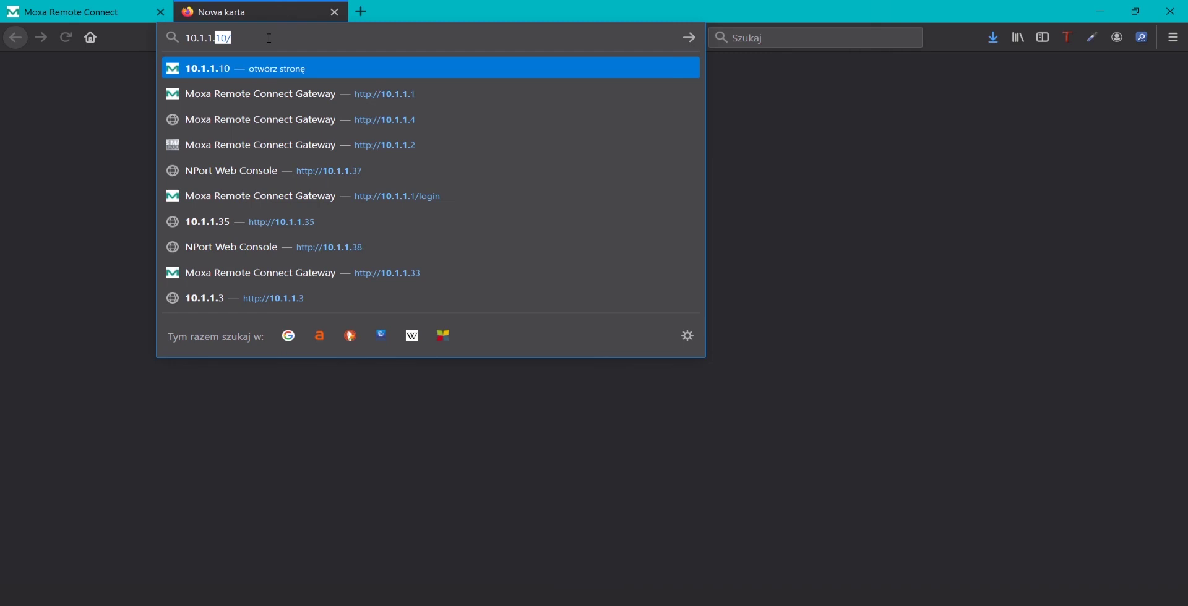
{"action": "type", "text": "4"}
{"action": "key", "text": "Return"}
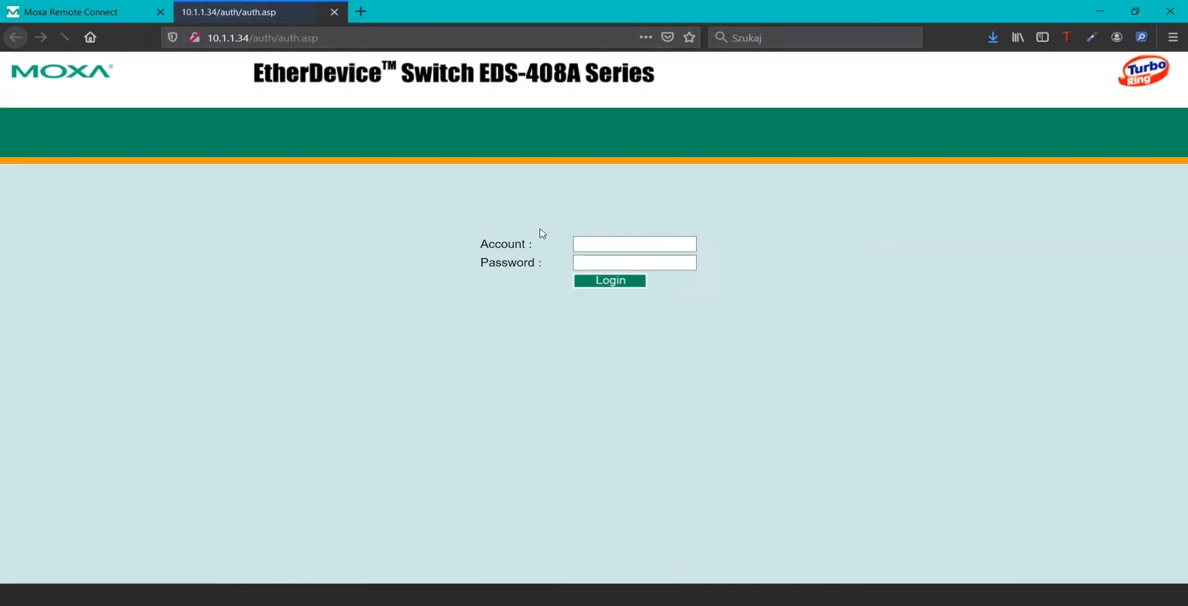
Sign in with the administrator account and password, declining to save the login
{"action": "left_click", "coordinate": [609, 243]}
{"action": "type", "text": "admin"}
{"action": "key", "text": "Tab"}
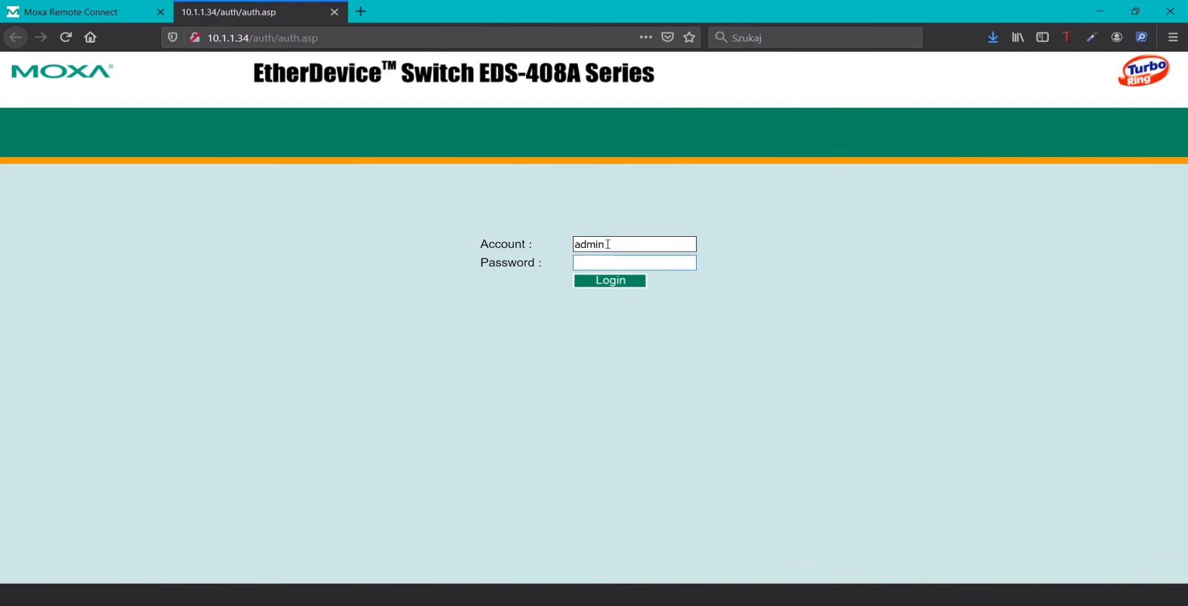
{"action": "key", "text": "Return"}
{"action": "left_click", "coordinate": [399, 158]}
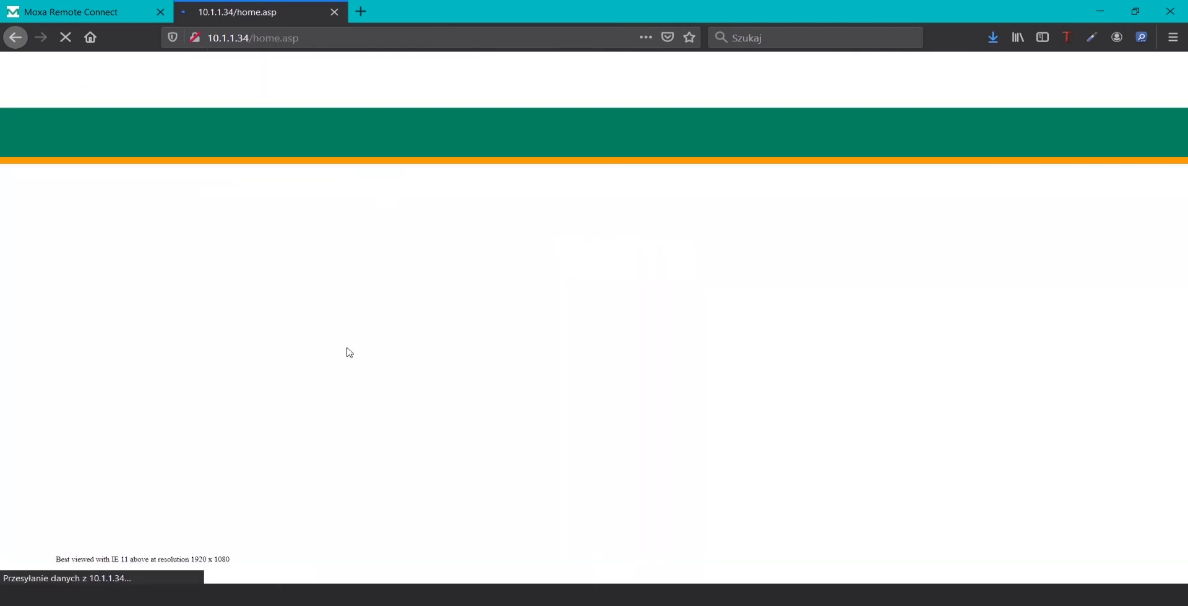
{"action": "key", "text": "alt+Tab"}
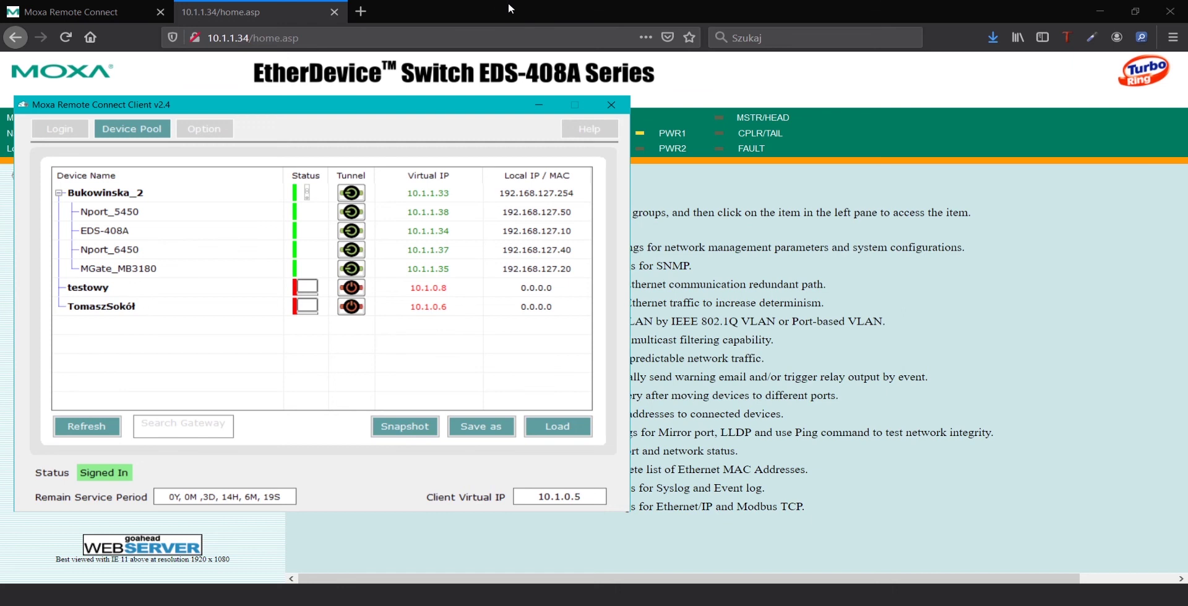
{"action": "left_click", "coordinate": [454, 7]}
Open the NPort console at 10.1.1.38 in a new tab and sign in as admin
{"action": "left_click", "coordinate": [361, 11]}
{"action": "type", "text": "10.1.1"}
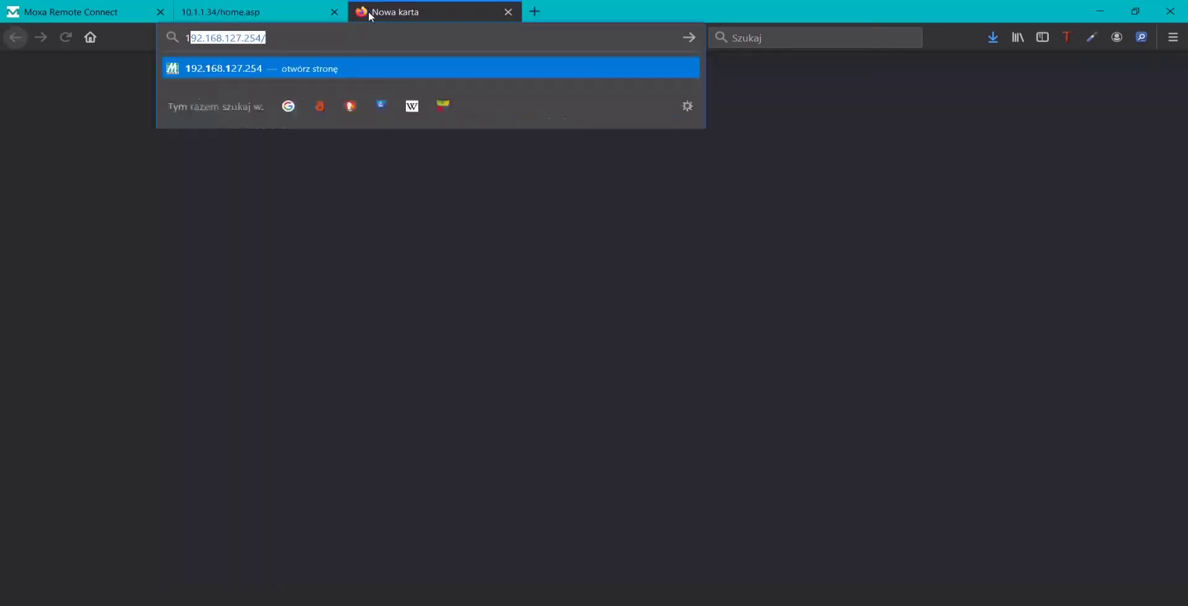
{"action": "type", "text": ".38"}
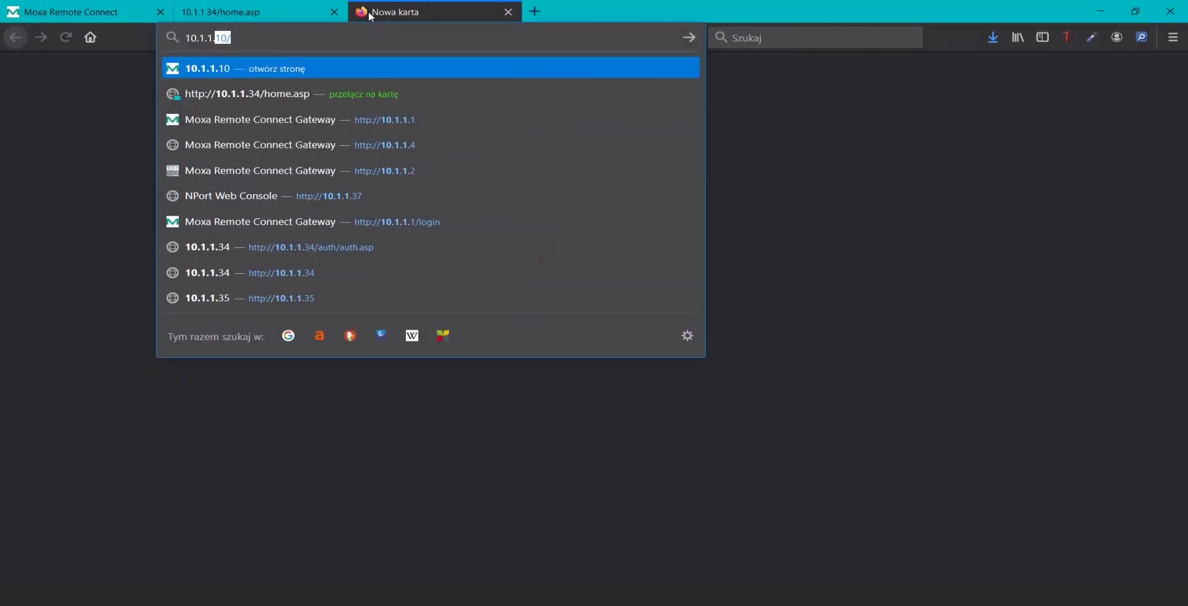
{"action": "key", "text": "Return"}
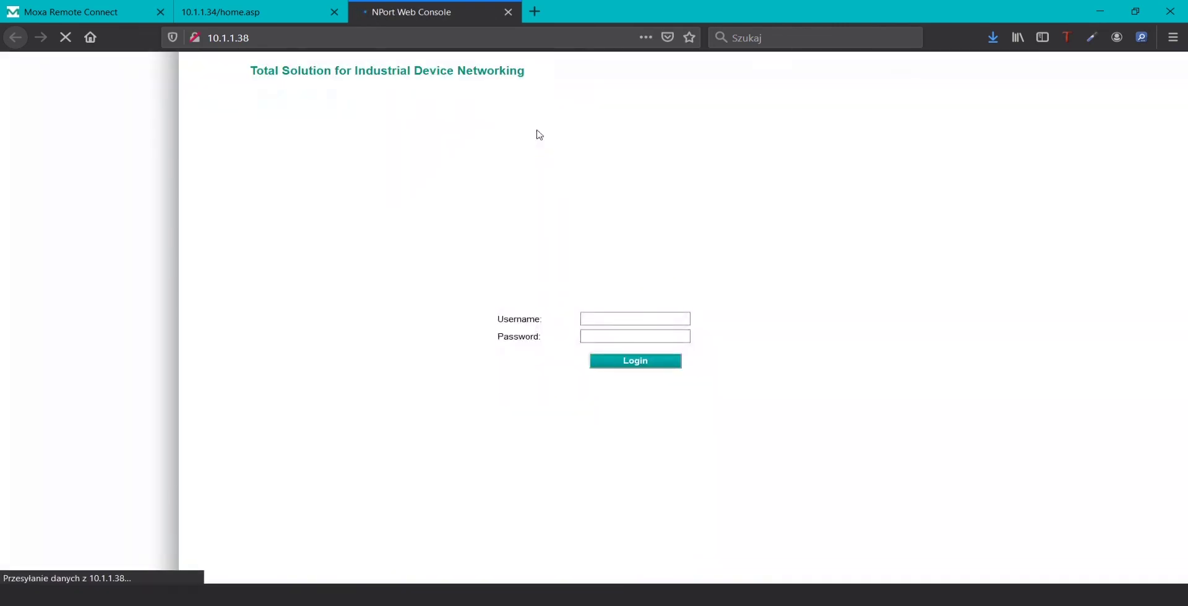
{"action": "left_click", "coordinate": [657, 320]}
{"action": "type", "text": "admin"}
{"action": "key", "text": "Tab"}
{"action": "key", "text": "Return"}
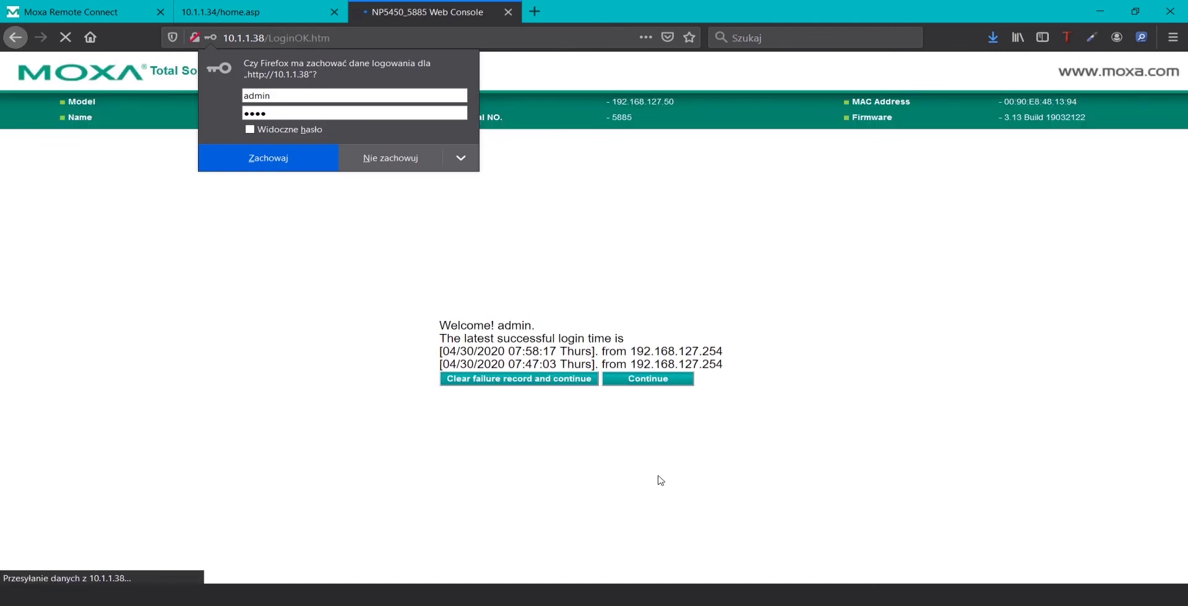
Decline saving the login, continue past the welcome message and skip the default-password change
{"action": "left_click", "coordinate": [654, 391]}
{"action": "left_click", "coordinate": [652, 385]}
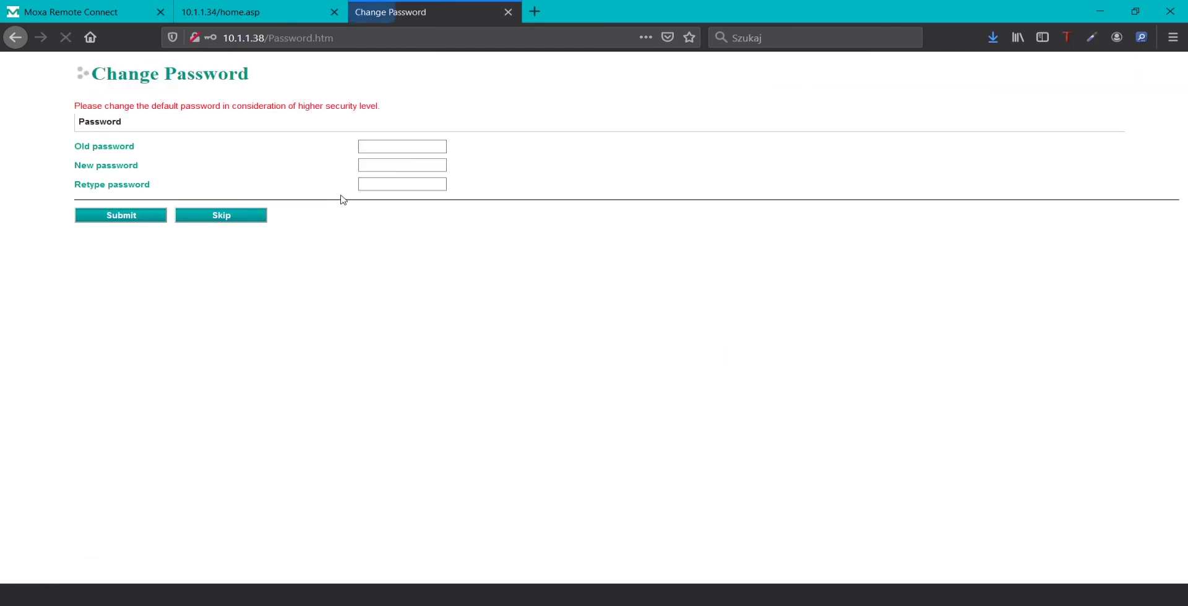
{"action": "left_click", "coordinate": [252, 217]}
{"action": "key", "text": "alt+Tab"}
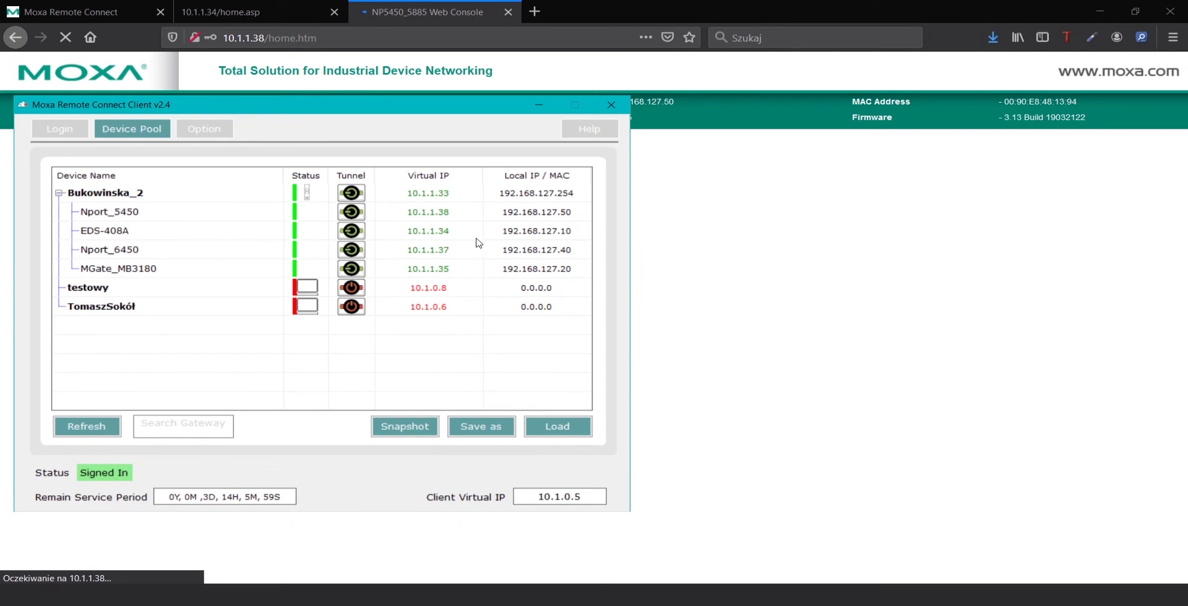
{"action": "left_click", "coordinate": [540, 11]}
Open the NPort 6450 console at 10.1.1.37 in a new tab and sign in with the password
{"action": "left_click", "coordinate": [534, 11]}
{"action": "type", "text": "10.1.1"}
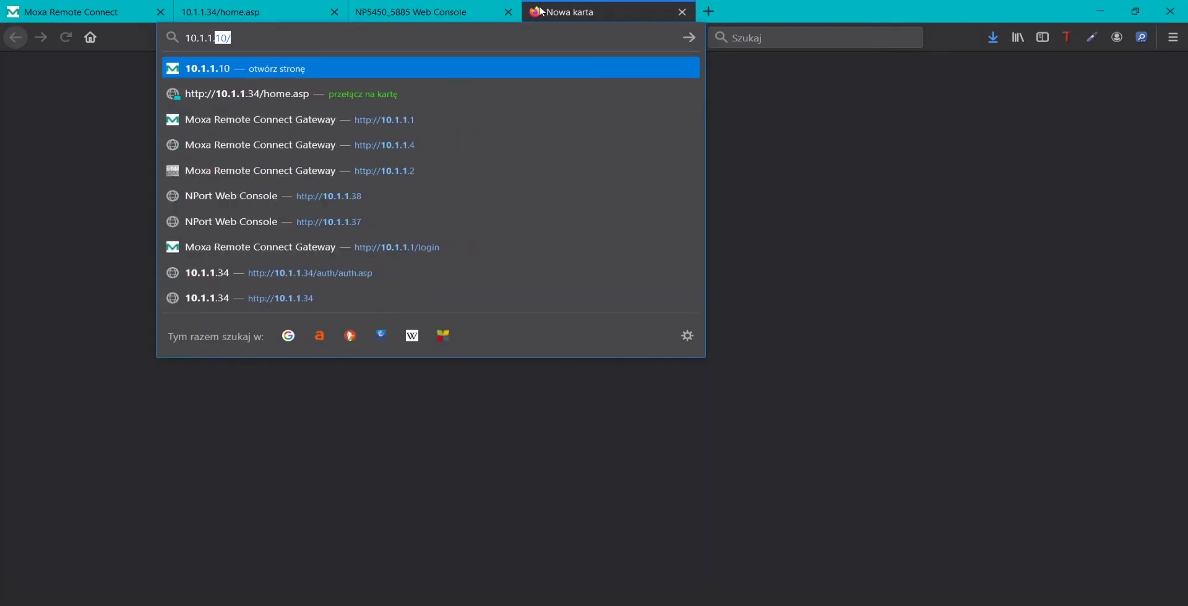
{"action": "type", "text": ".38"}
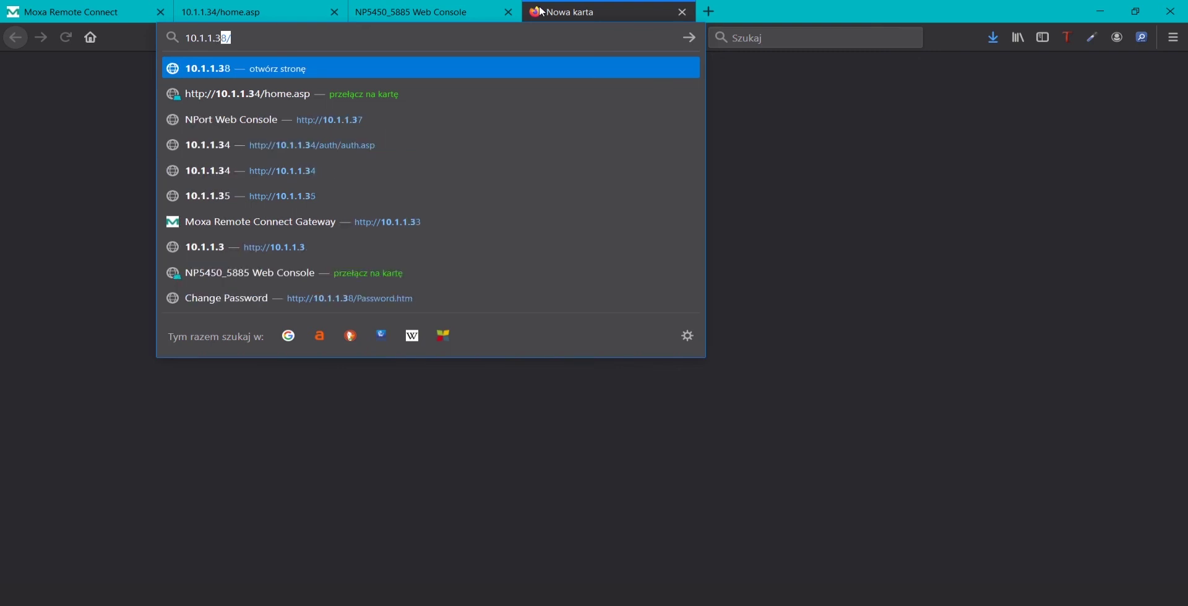
{"action": "type", "text": "6"}
{"action": "key", "text": "BackSpace"}
{"action": "type", "text": "7"}
{"action": "key", "text": "Return"}
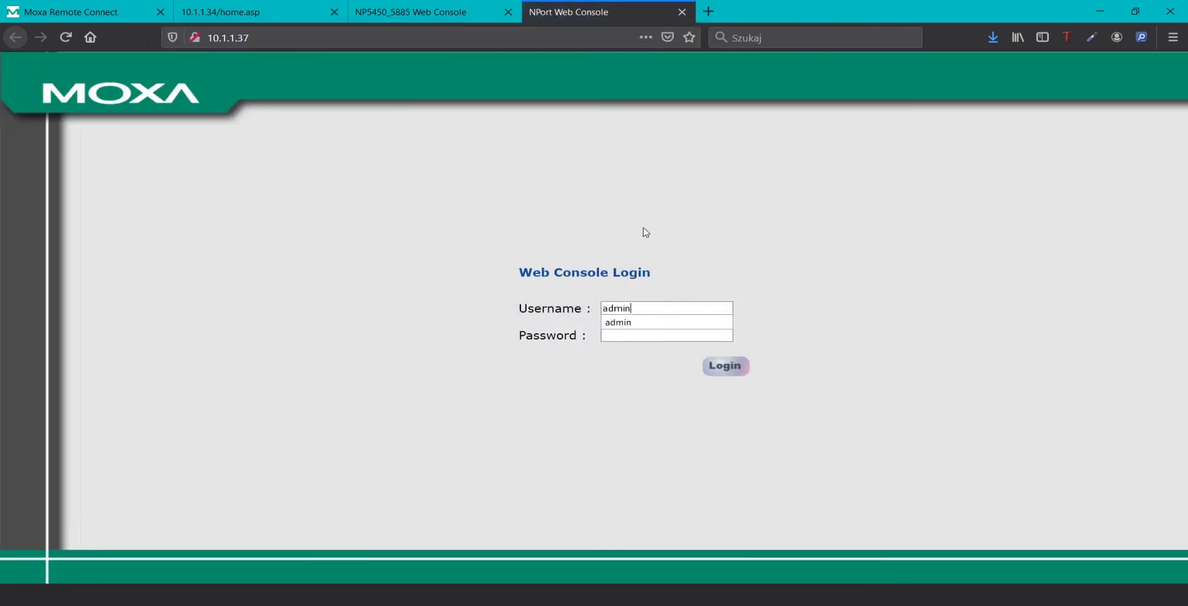
{"action": "left_click", "coordinate": [655, 336]}
{"action": "key", "text": "Return"}
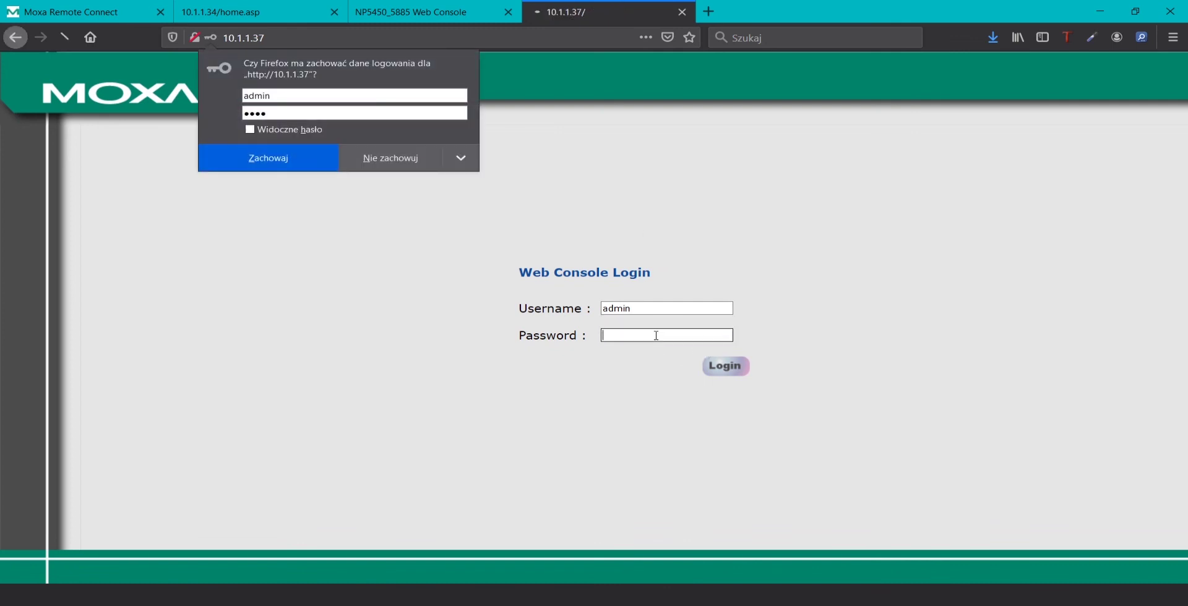
Restore the browser to a smaller window and then maximize it again
{"action": "key", "text": "alt+Tab"}
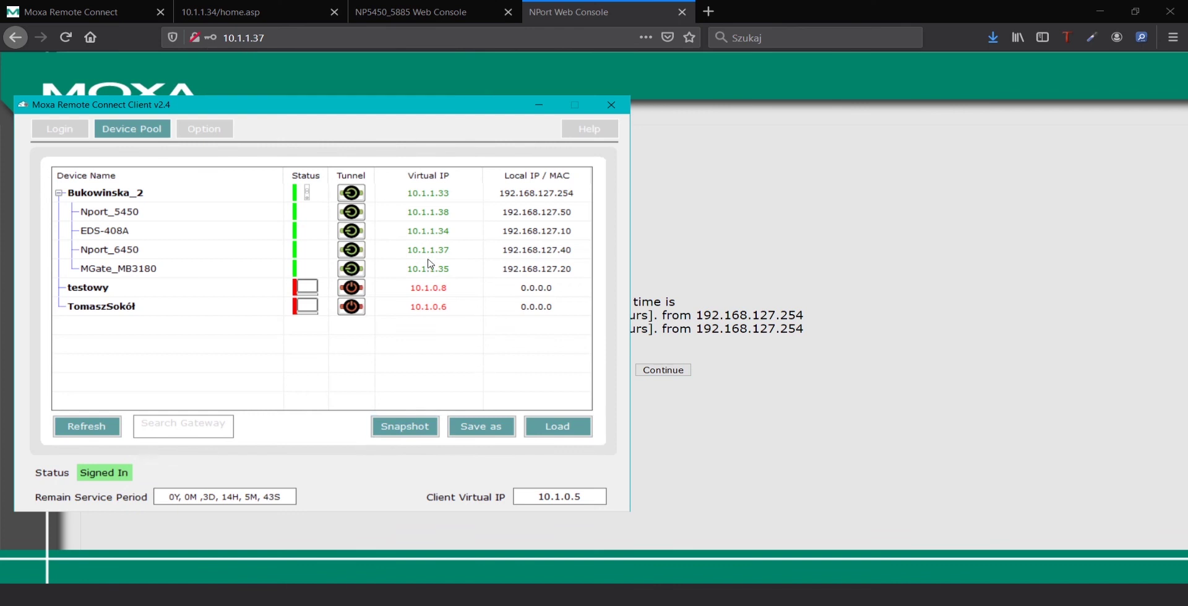
{"action": "left_click", "coordinate": [913, 286]}
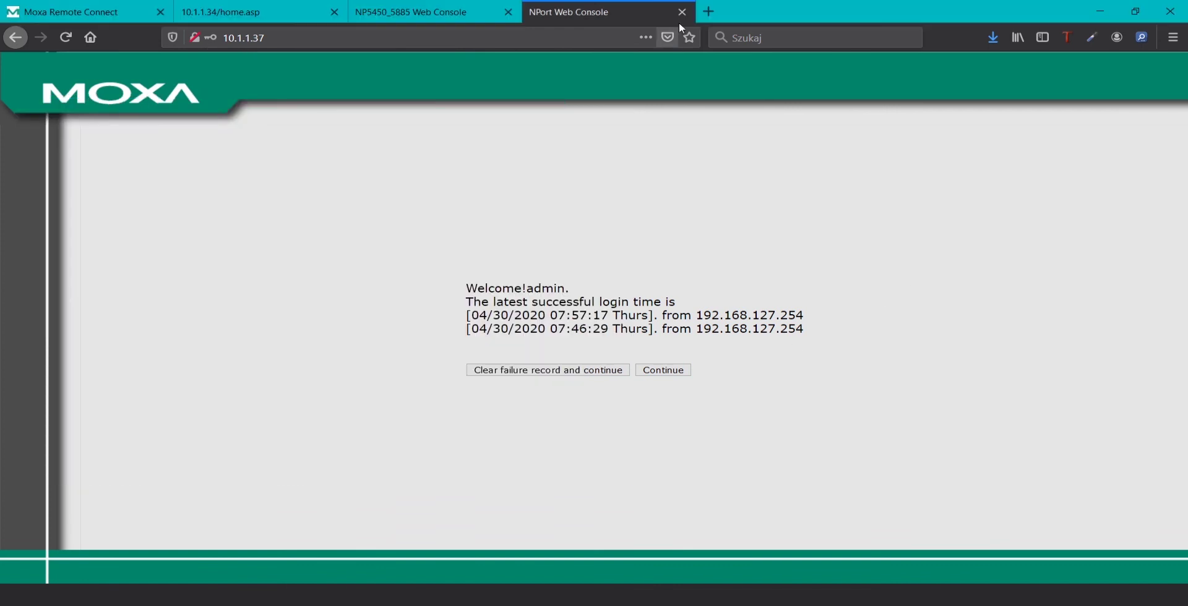
{"action": "double_click", "coordinate": [727, 13]}
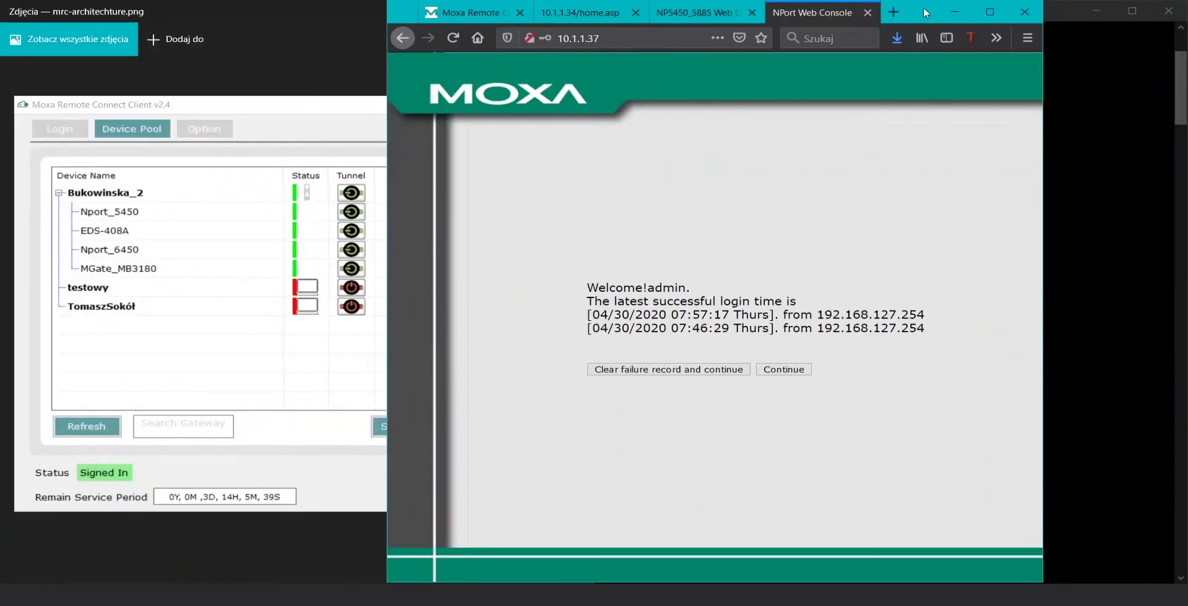
{"action": "double_click", "coordinate": [926, 13]}
Open the MGate MB3180 login page at 10.1.1.35 in a new browser tab
{"action": "left_click", "coordinate": [704, 13]}
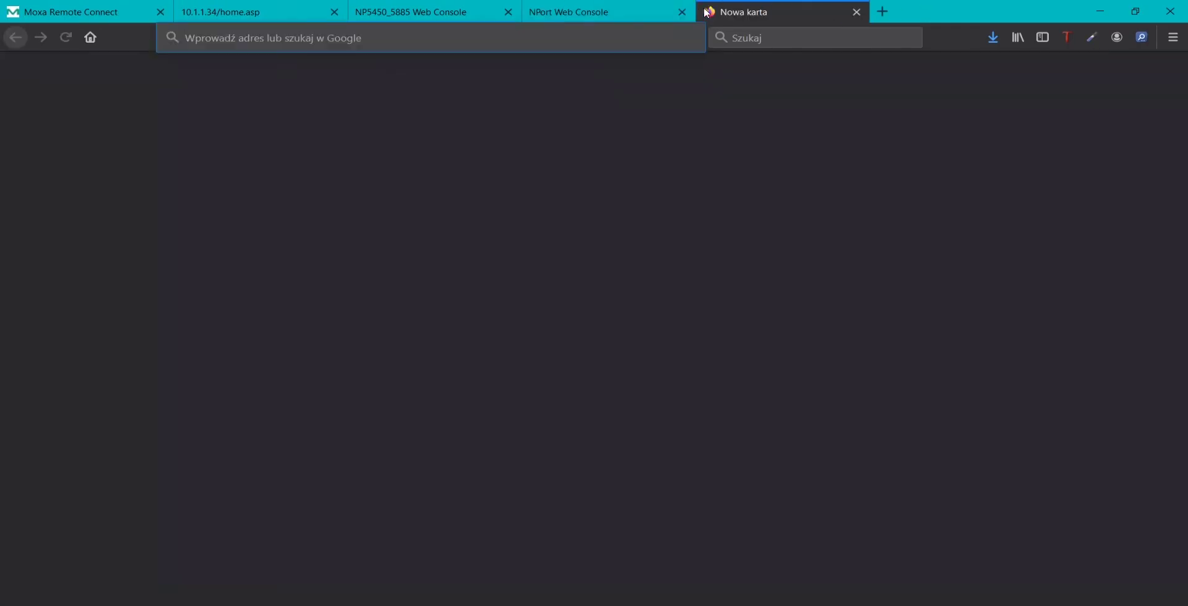
{"action": "type", "text": "10.1.1."}
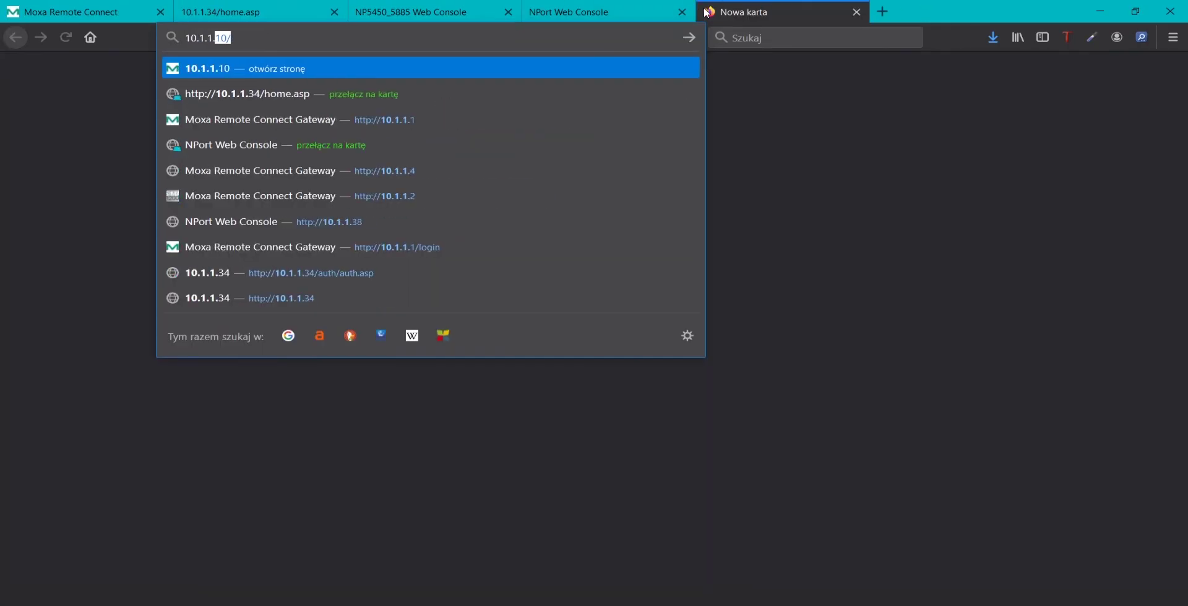
{"action": "type", "text": "35"}
{"action": "key", "text": "alt+Tab"}
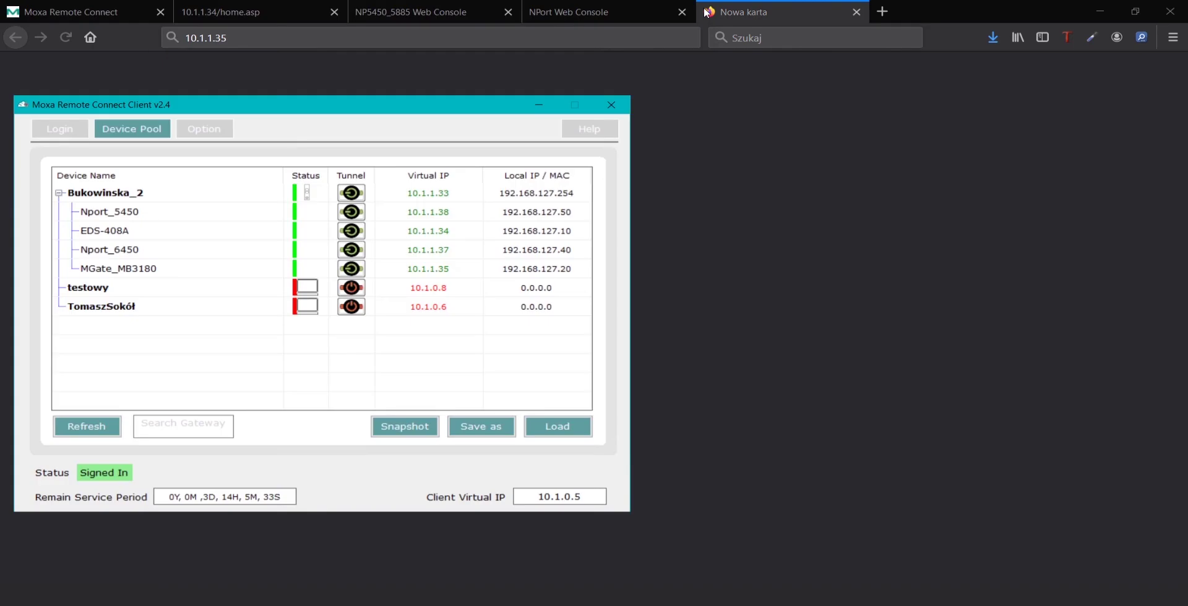
{"action": "left_click", "coordinate": [707, 12]}
{"action": "key", "text": "Return"}
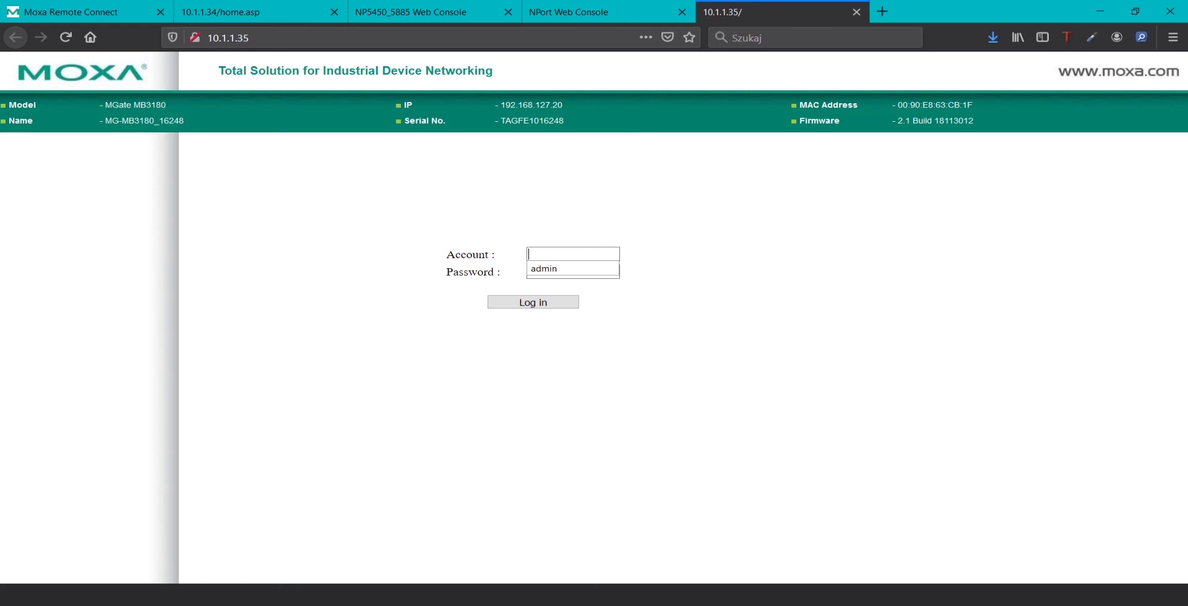
Bring up the mrc-architecture.png diagram in Photos from the taskbar
{"action": "left_click", "coordinate": [268, 537]}
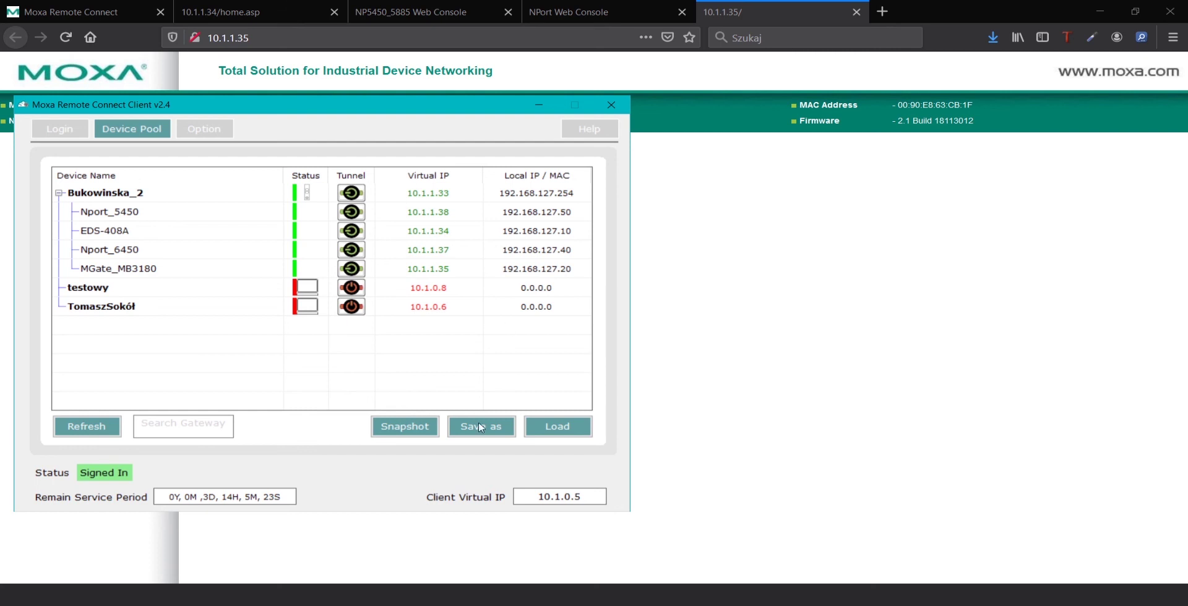
{"action": "mouse_move", "coordinate": [185, 597]}
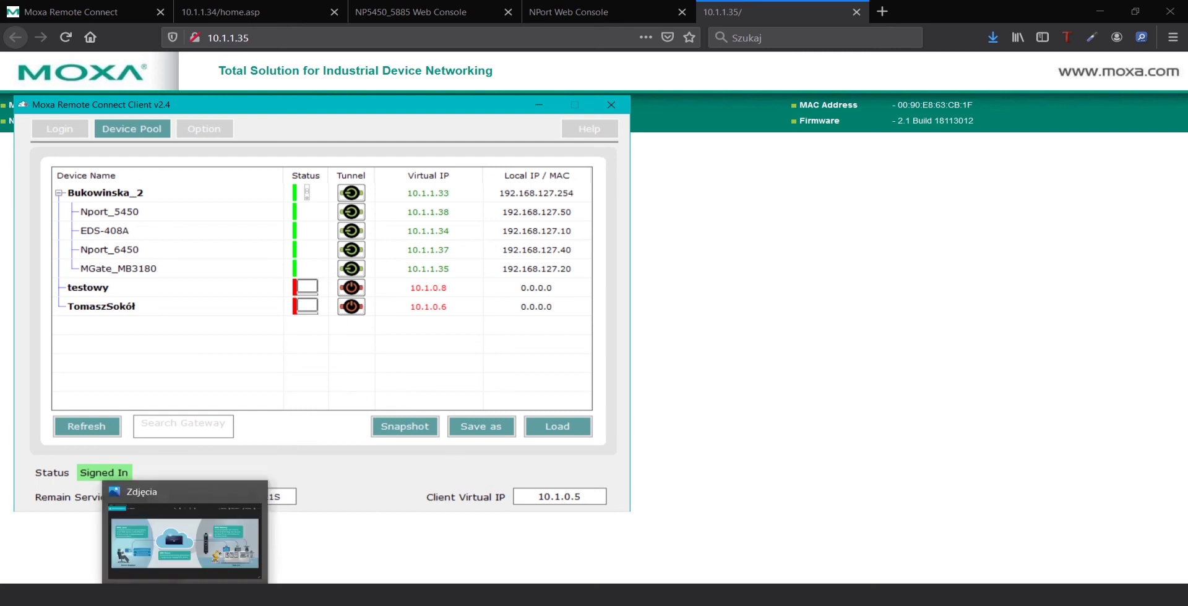
{"action": "left_click", "coordinate": [184, 542]}
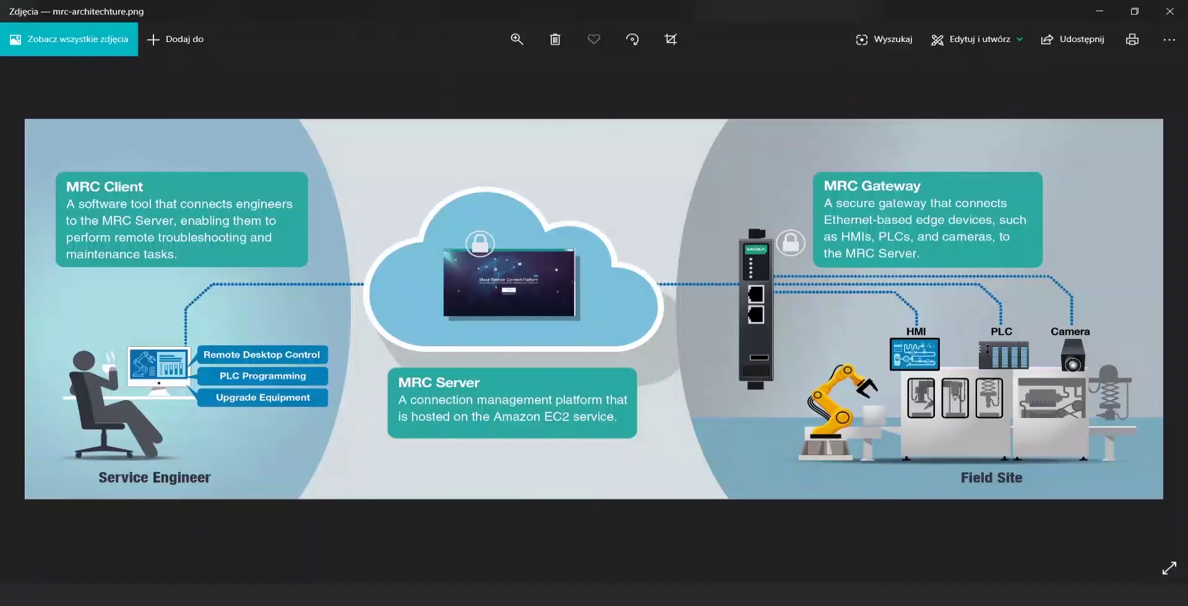